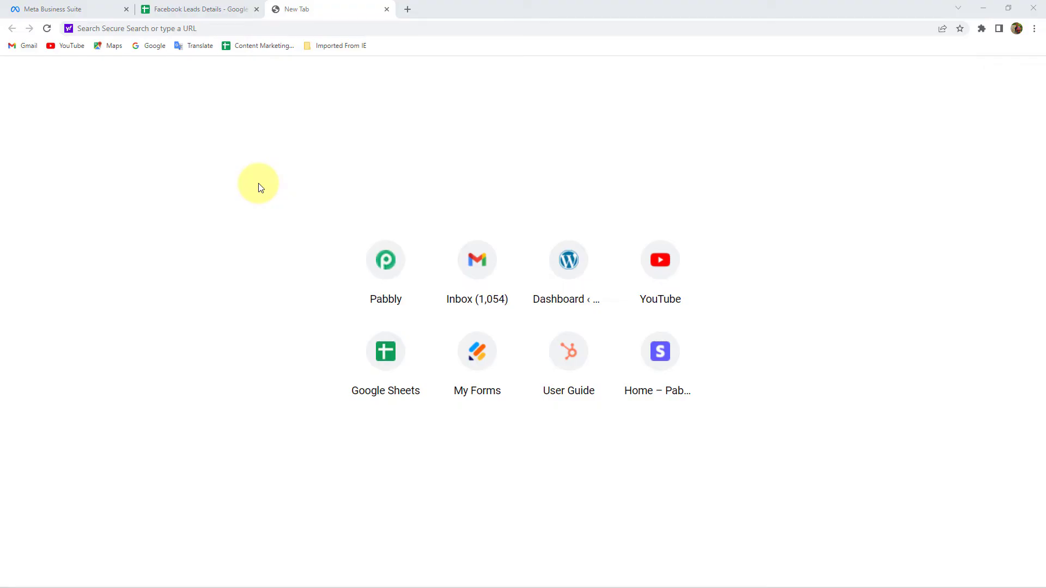
- Load pabbly.com, sign in, and launch Pabbly Connect in a new tab
{"action": "left_click", "coordinate": [227, 27]}
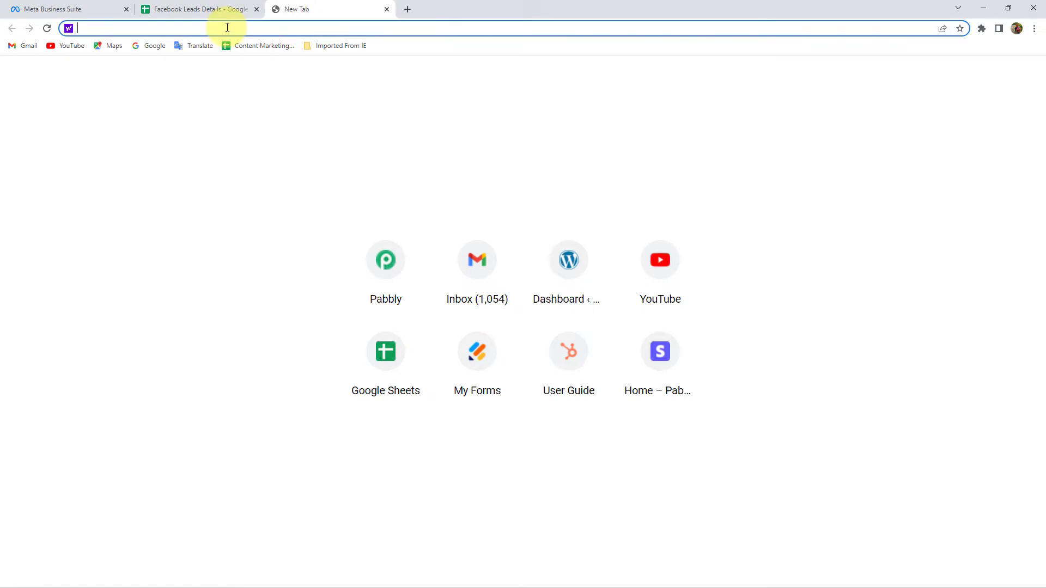
{"action": "type", "text": "Pabbly"}
{"action": "key", "text": "Return"}
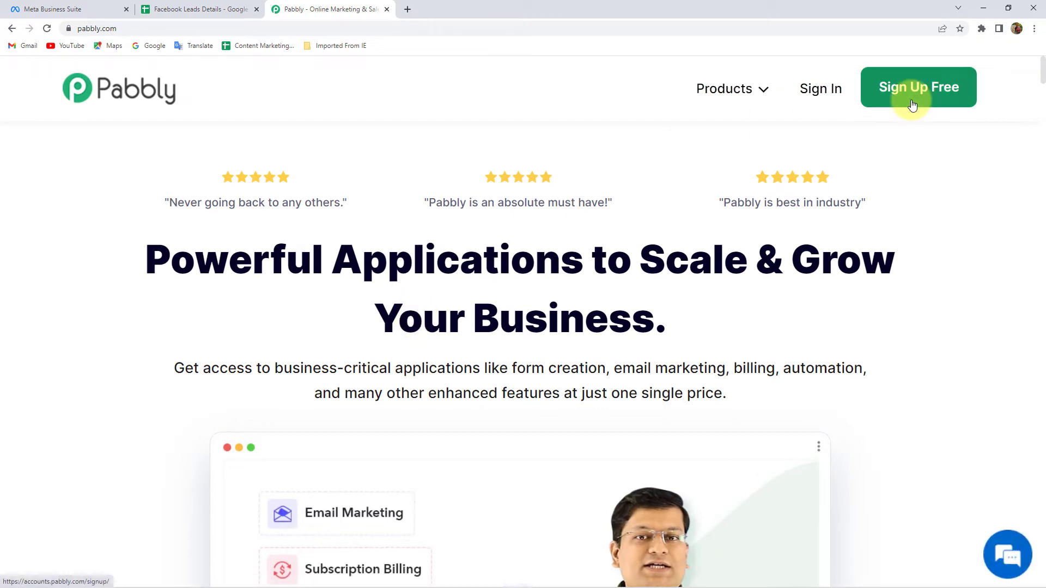
{"action": "left_click", "coordinate": [828, 89]}
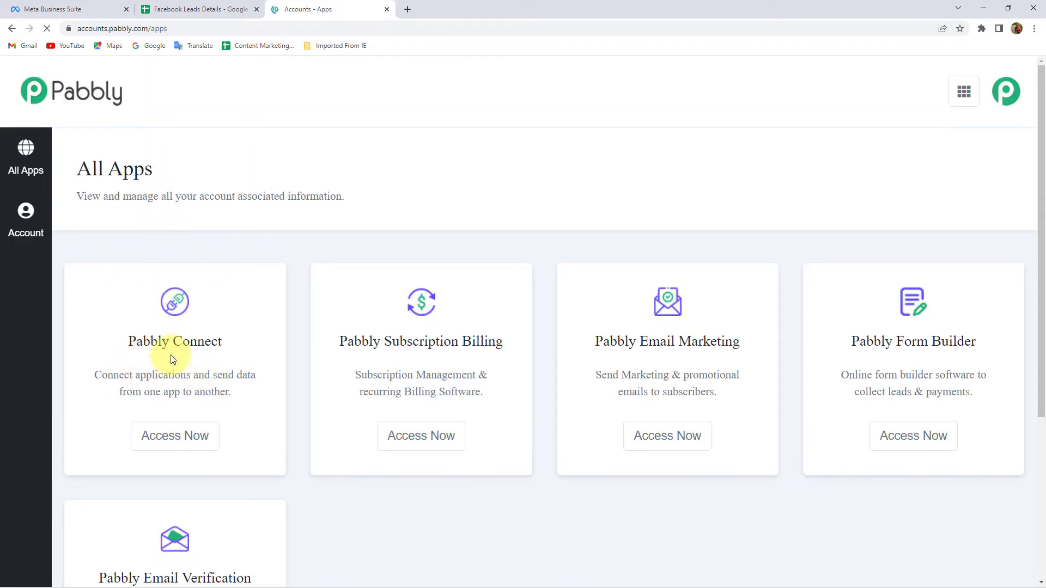
{"action": "left_click", "coordinate": [190, 442]}
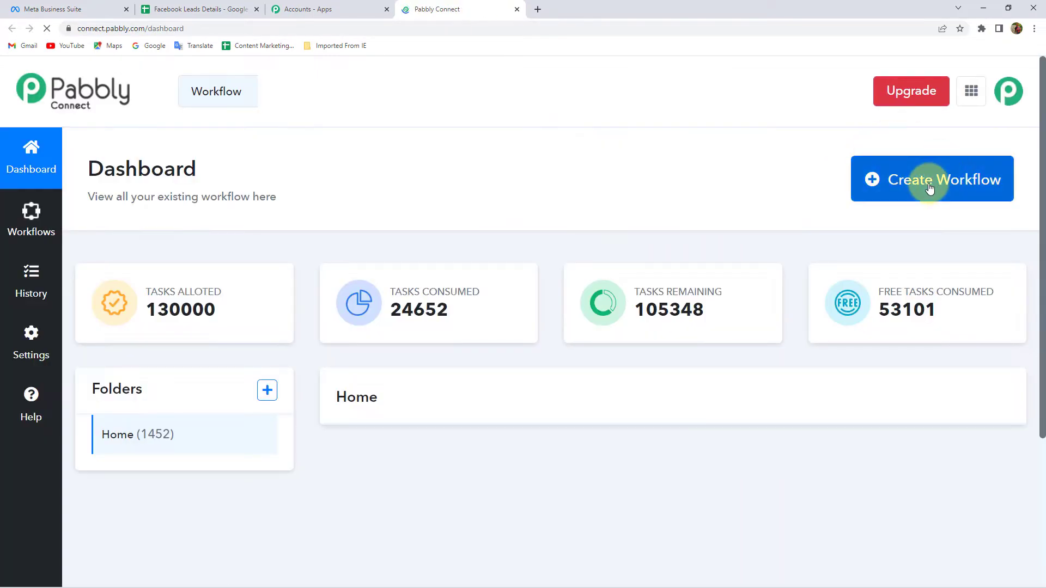
- Start a new workflow and give it the name 'Facebook Lead Ads to Google Sheets'
{"action": "left_click", "coordinate": [928, 181]}
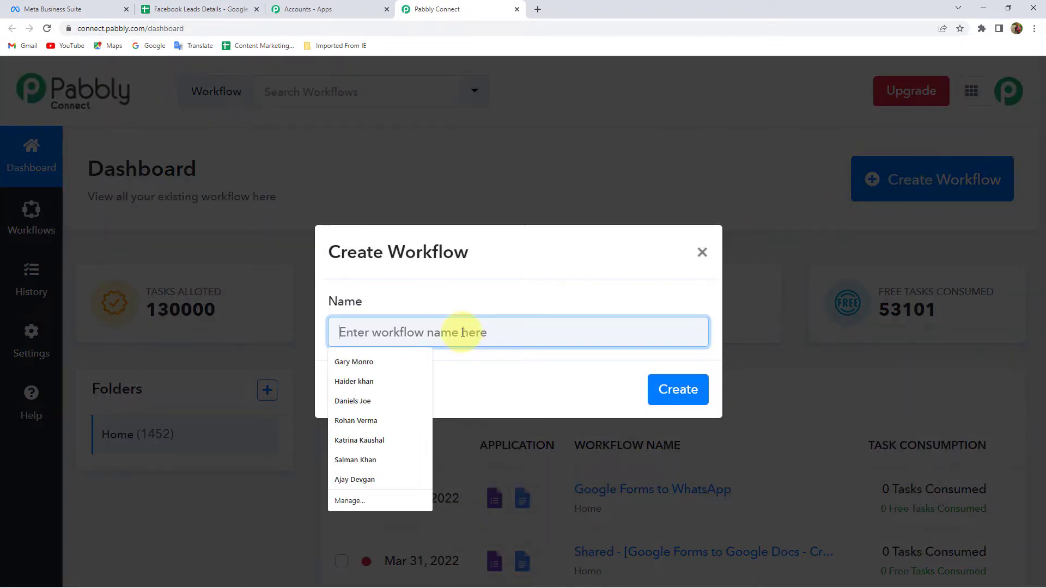
{"action": "type", "text": "Fa"}
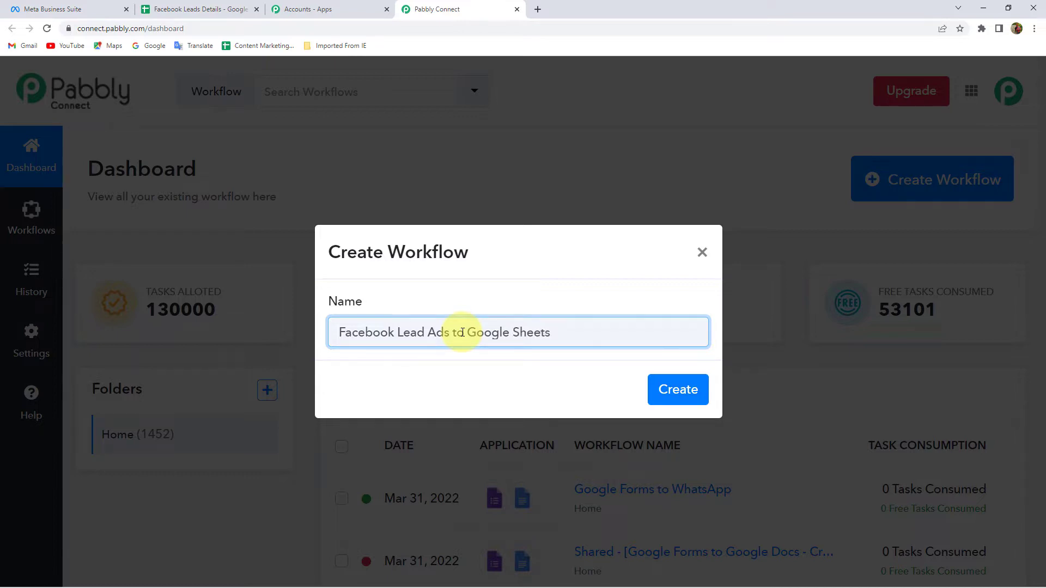
{"action": "key", "text": "Return"}
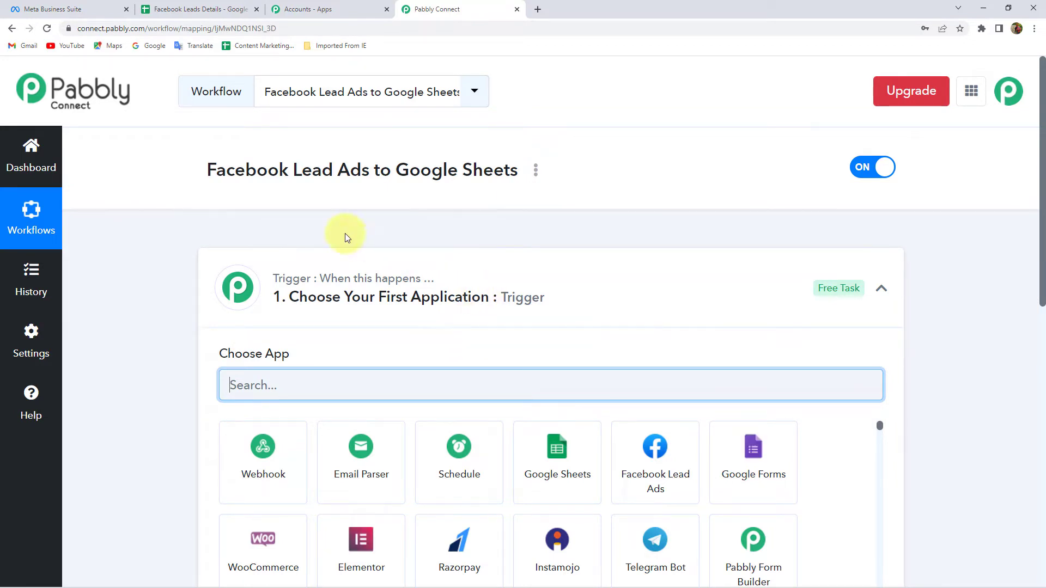
- Choose Facebook Lead Ads as the trigger app with the New Lead (Instant) - Beta event
{"action": "left_click", "coordinate": [330, 256]}
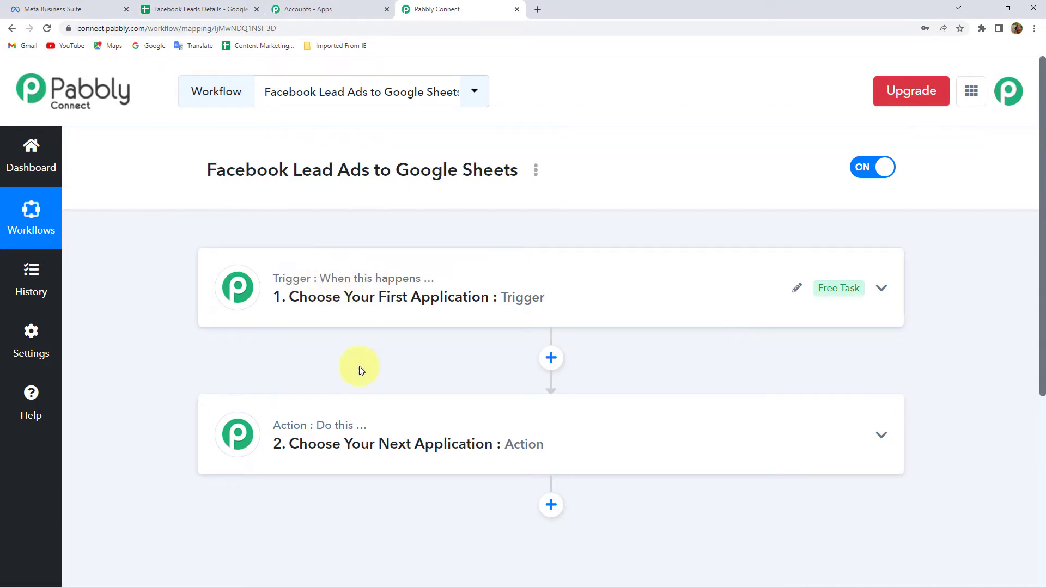
{"action": "mouse_move", "coordinate": [362, 170]}
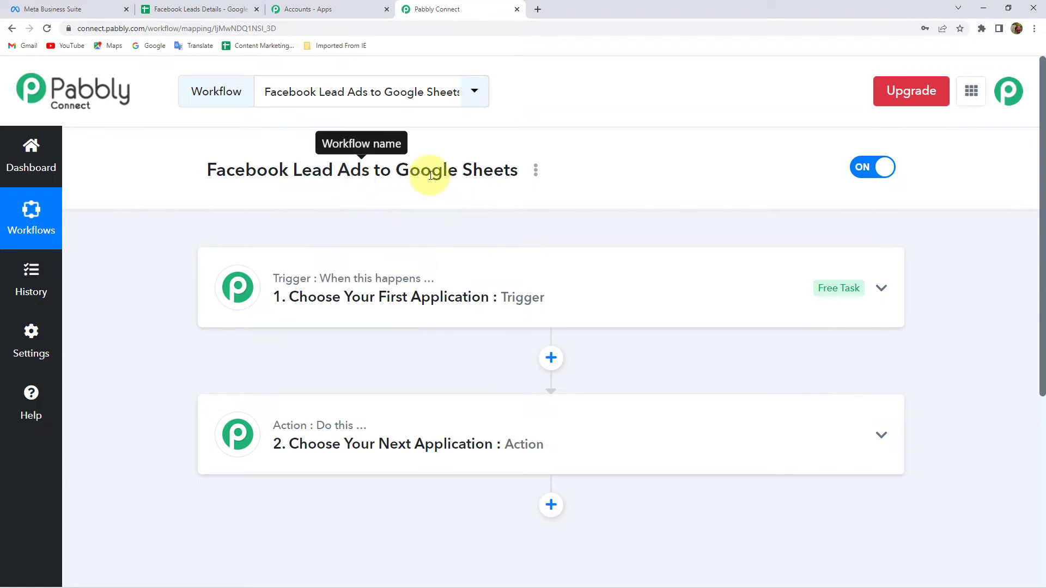
{"action": "left_click", "coordinate": [316, 292]}
{"action": "type", "text": "Fa"}
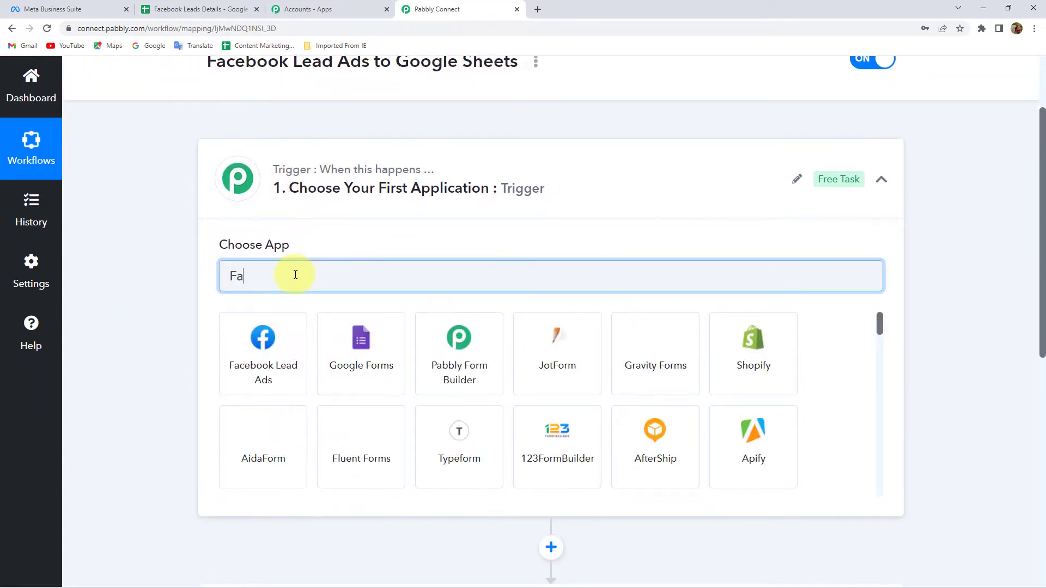
{"action": "type", "text": "cebbo"}
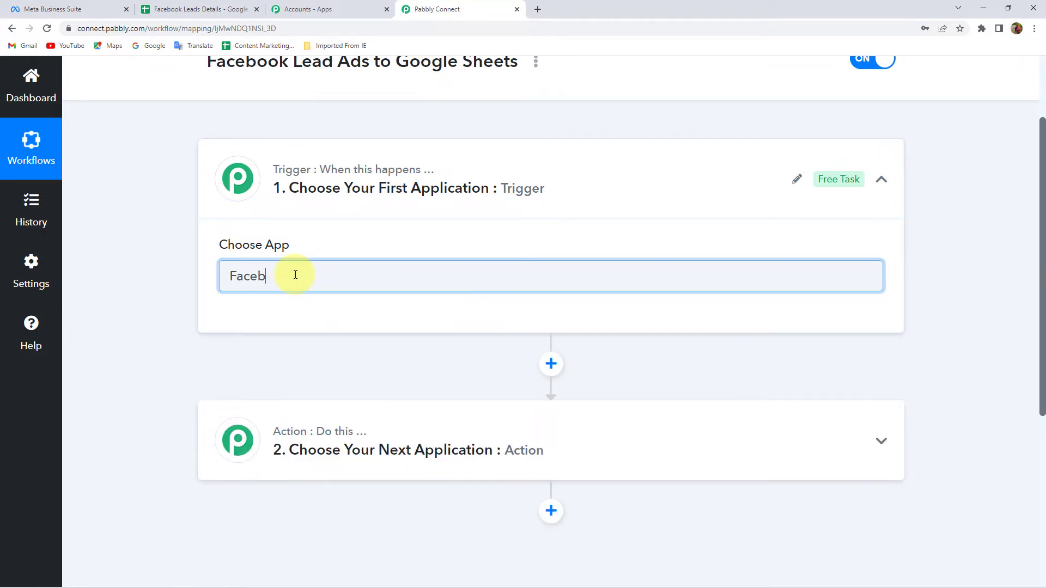
{"action": "left_click", "coordinate": [274, 378]}
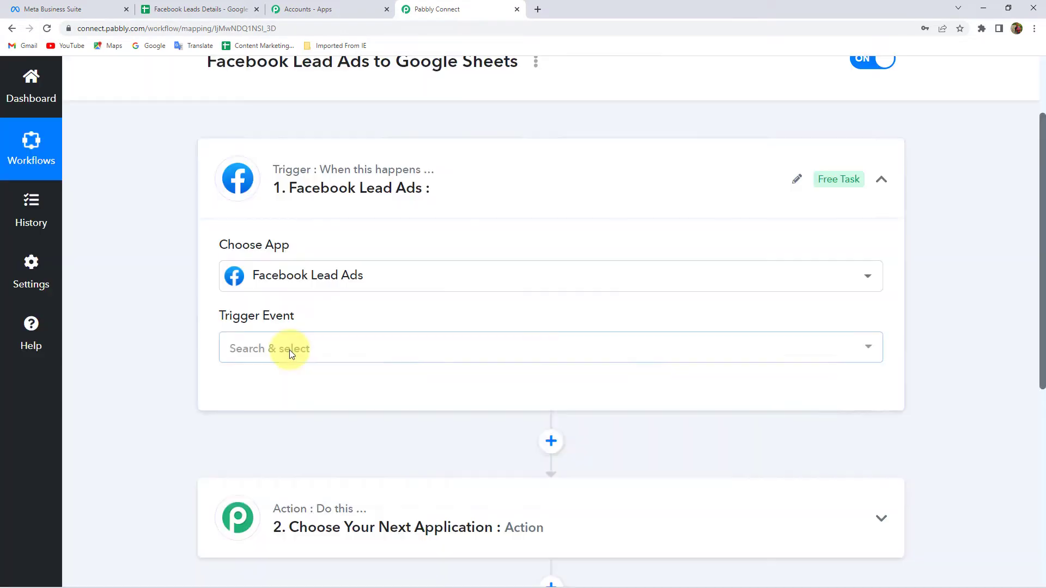
{"action": "left_click", "coordinate": [290, 352]}
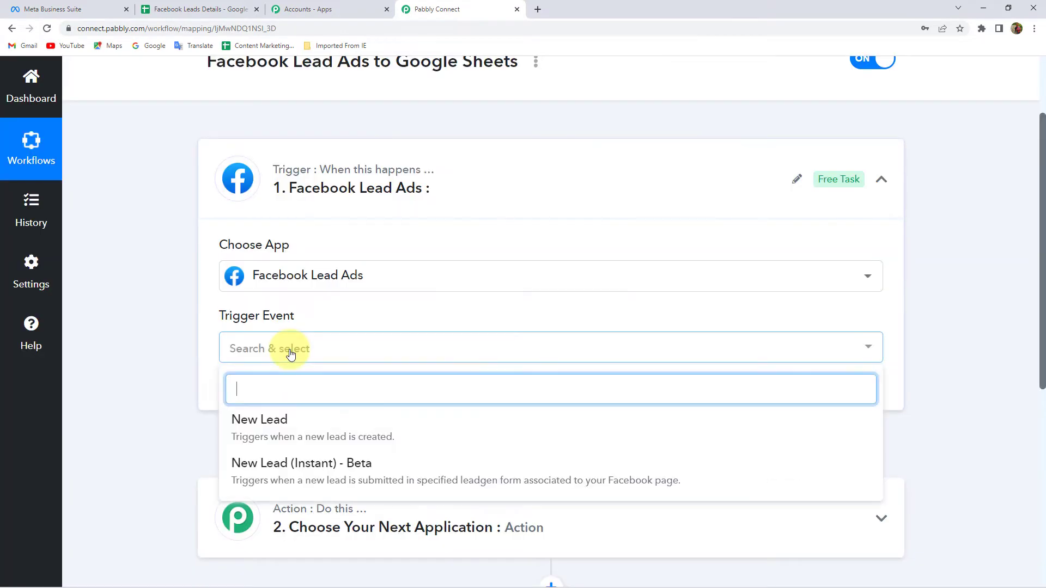
{"action": "left_click", "coordinate": [330, 476]}
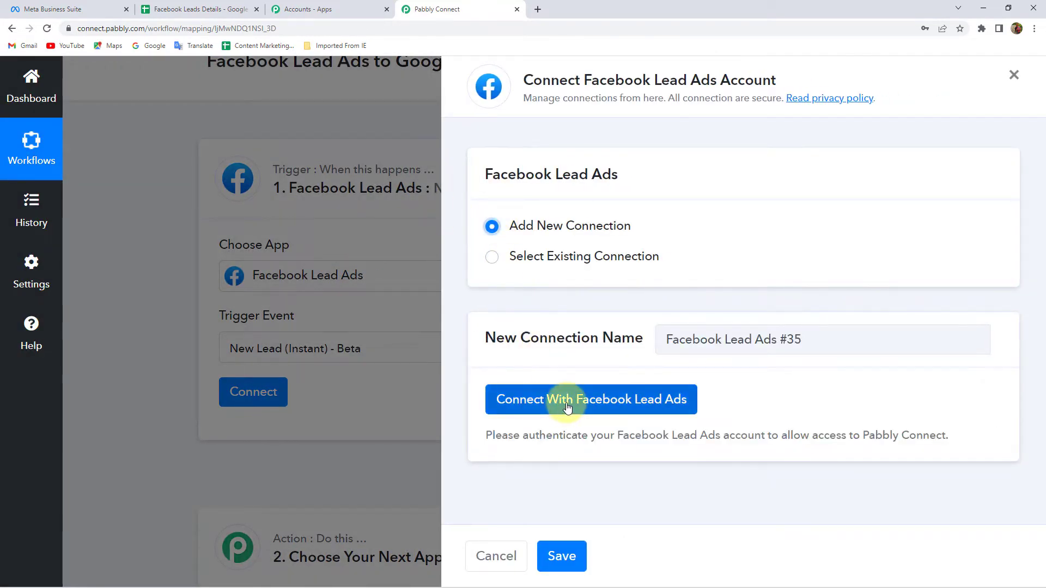
- Authorise a new Facebook Lead Ads connection so the FitBody Gym page fills in
{"action": "left_click", "coordinate": [556, 406]}
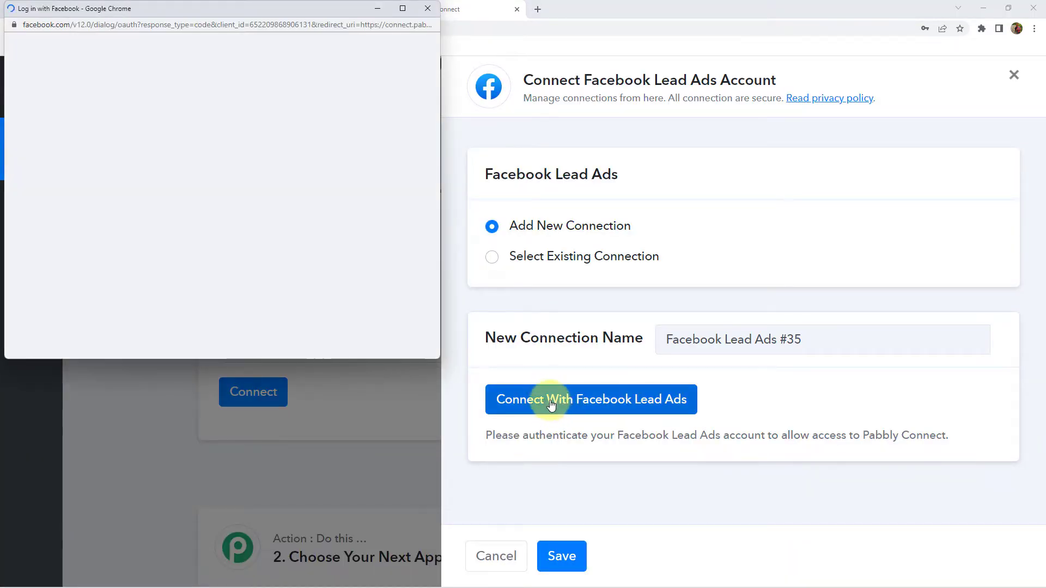
{"action": "scroll", "coordinate": [218, 229], "scroll_direction": "down", "scroll_amount": 2}
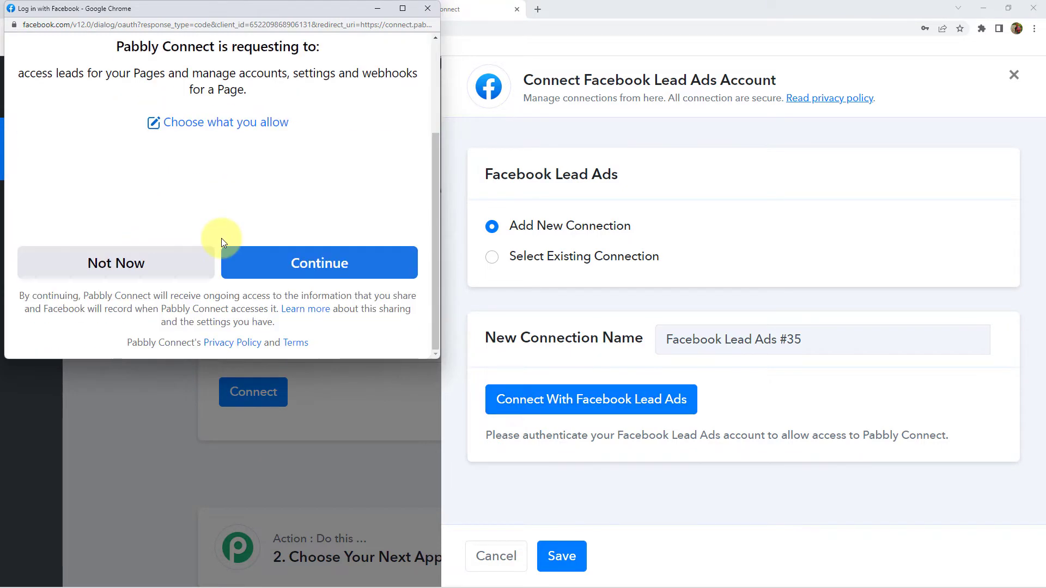
{"action": "left_click", "coordinate": [347, 269]}
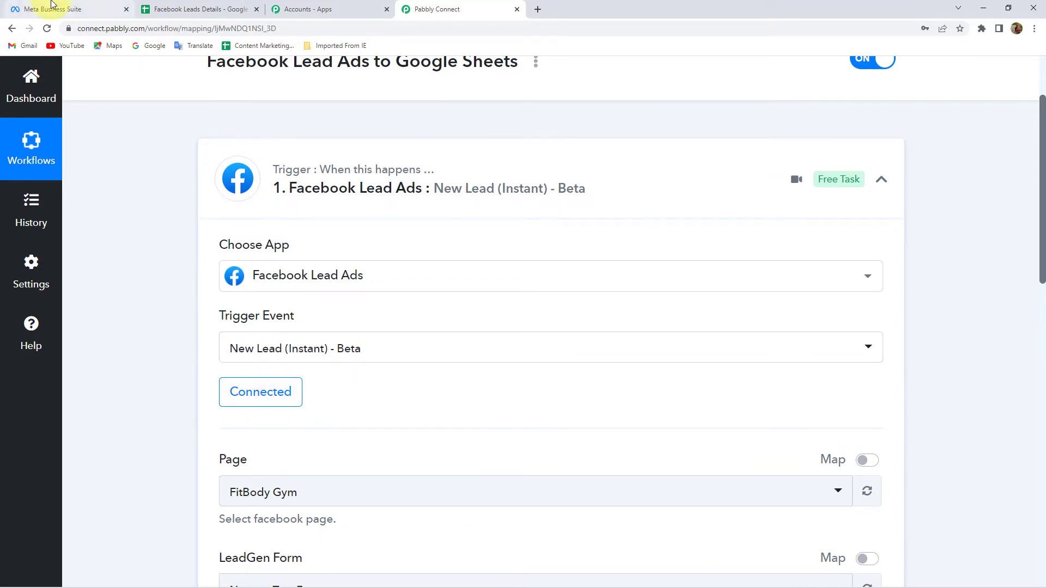
- Open the facebook.com home feed in a second tab, then go back to Pabbly Connect
{"action": "right_click", "coordinate": [68, 6]}
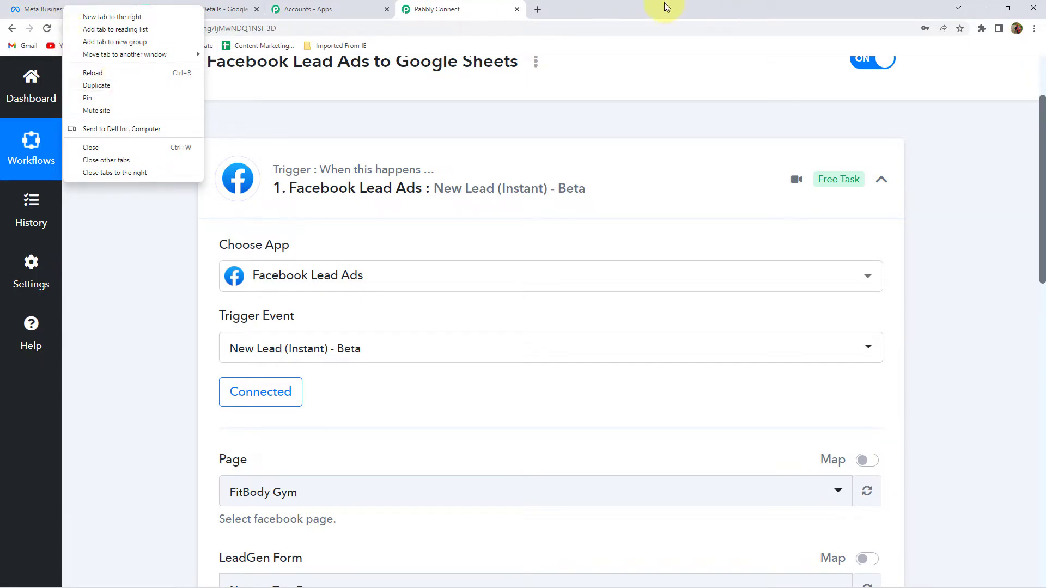
{"action": "left_click", "coordinate": [539, 9]}
{"action": "type", "text": "facebook.com/pages/?category=your_pages&ref=bookmarks"}
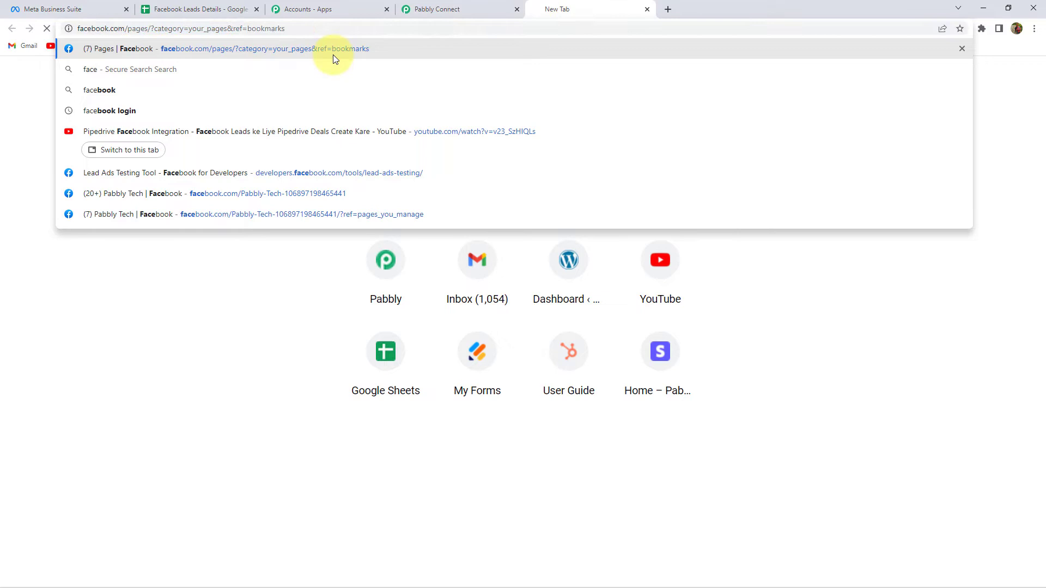
{"action": "left_click", "coordinate": [332, 55]}
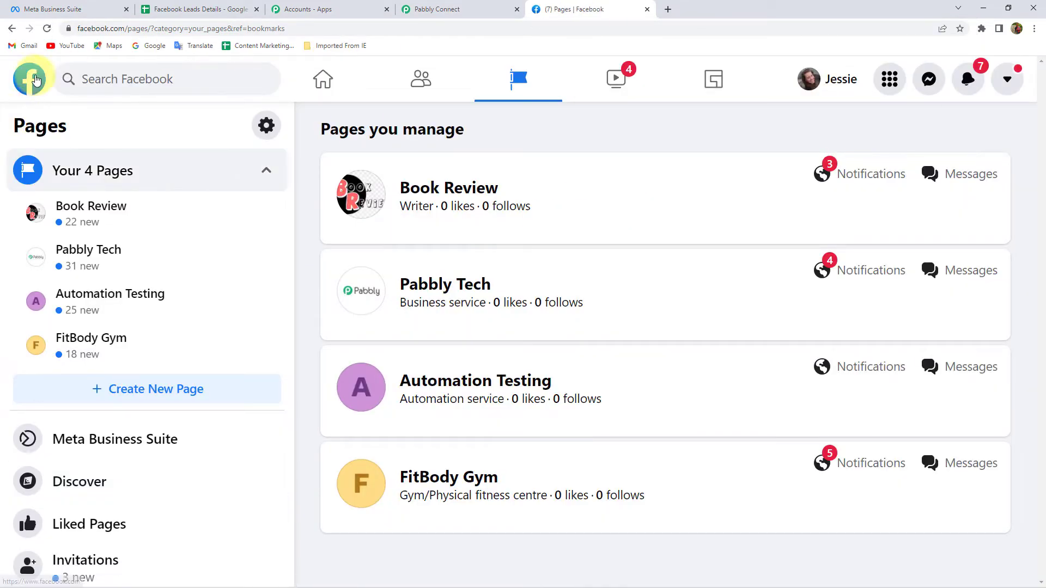
{"action": "left_click", "coordinate": [26, 77]}
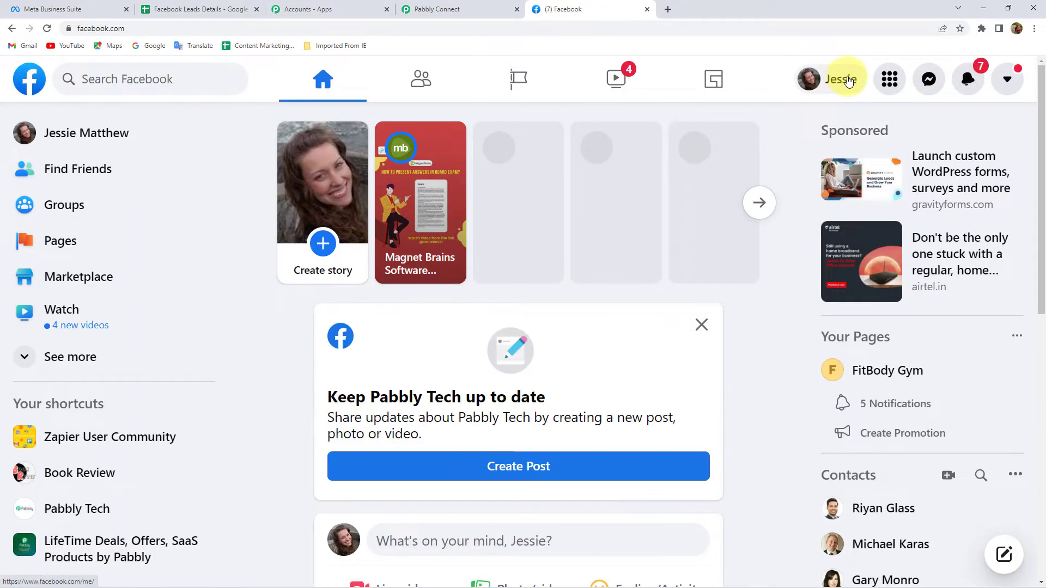
{"action": "left_click_drag", "start_coordinate": [570, 15], "coordinate": [201, 10]}
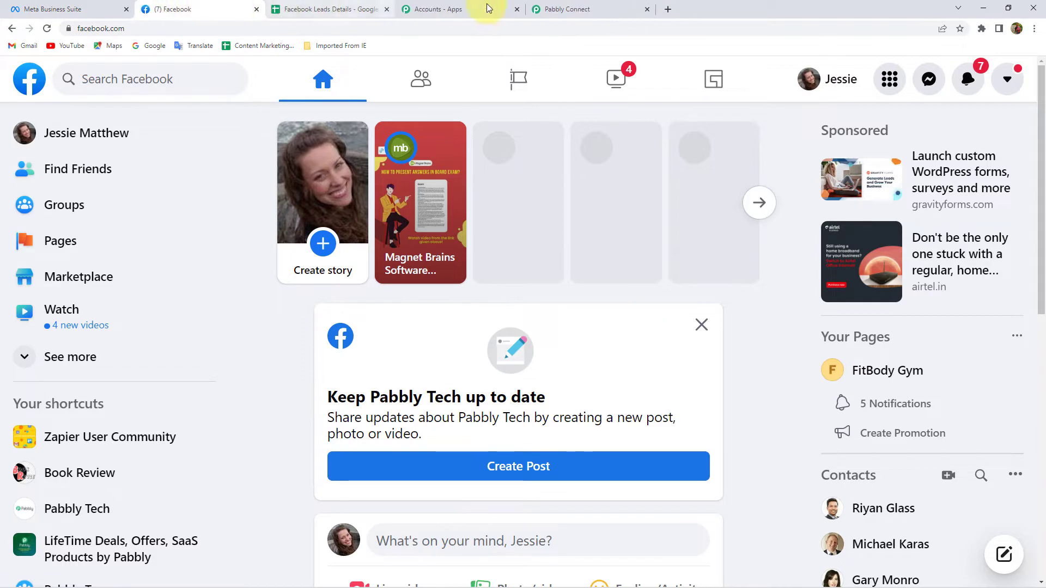
{"action": "left_click", "coordinate": [573, 16]}
- Change the trigger's Page to Book Review, which switches the LeadGen form to Contact Form New
{"action": "scroll", "coordinate": [189, 279], "scroll_direction": "down", "scroll_amount": 3}
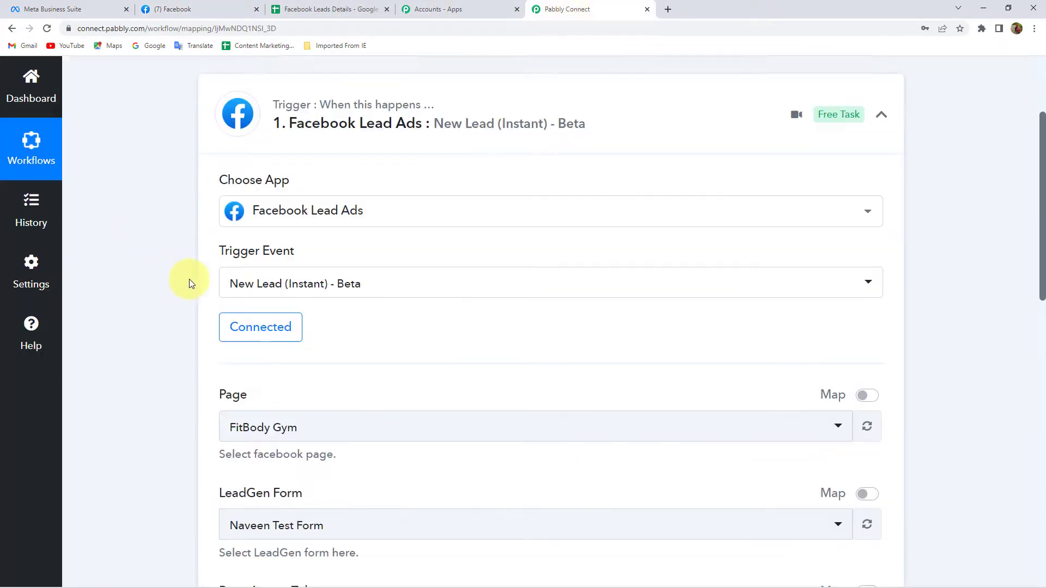
{"action": "scroll", "coordinate": [153, 207], "scroll_direction": "down", "scroll_amount": 2}
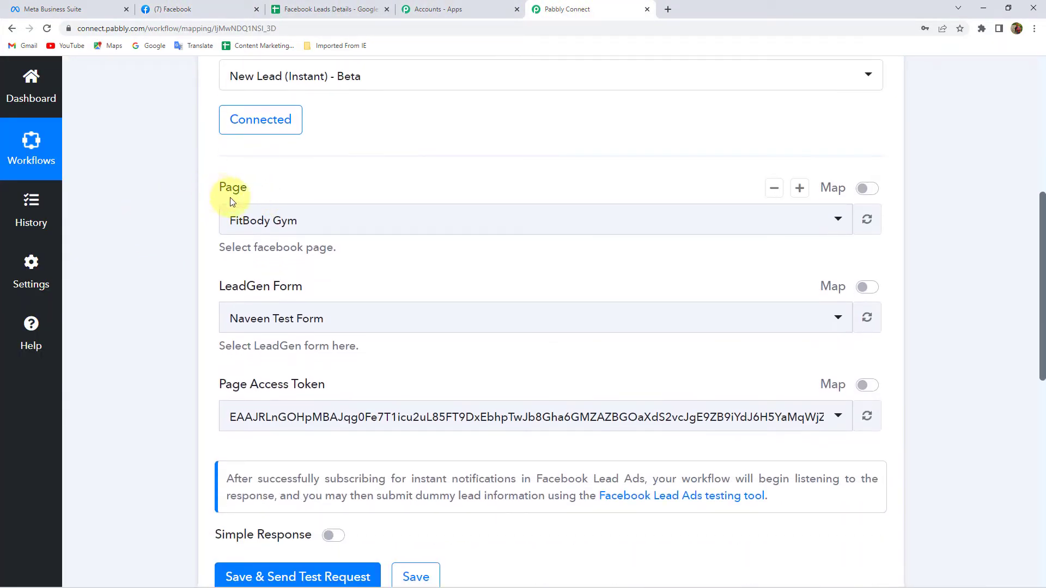
{"action": "left_click_drag", "start_coordinate": [220, 188], "coordinate": [263, 185]}
{"action": "left_click", "coordinate": [267, 190]}
{"action": "double_click", "coordinate": [225, 189]}
{"action": "left_click", "coordinate": [290, 231]}
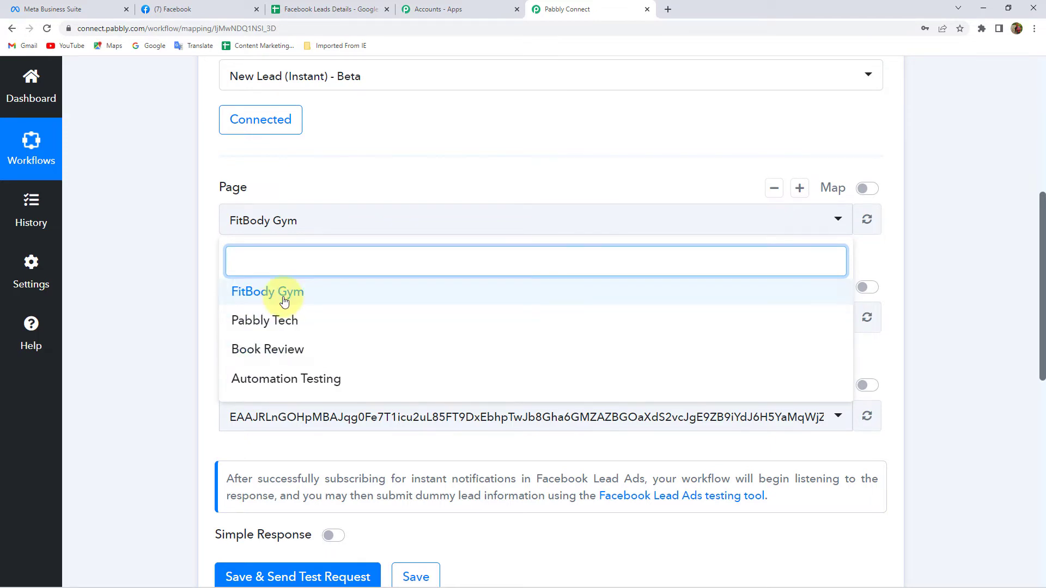
{"action": "left_click", "coordinate": [262, 353]}
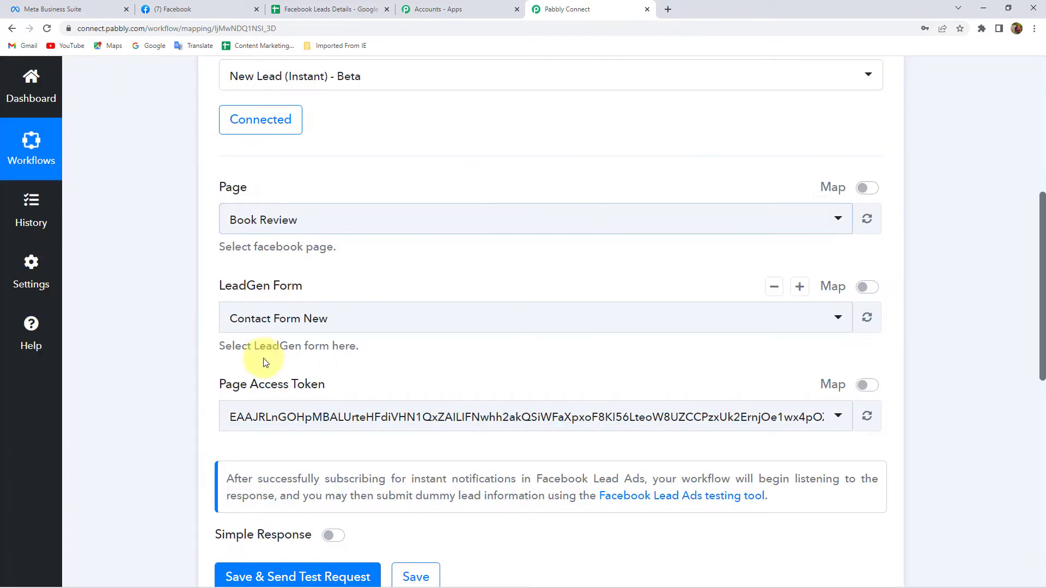
- Review the Book Review Contact Form preview in Meta Business Suite
{"action": "left_click", "coordinate": [56, 9]}
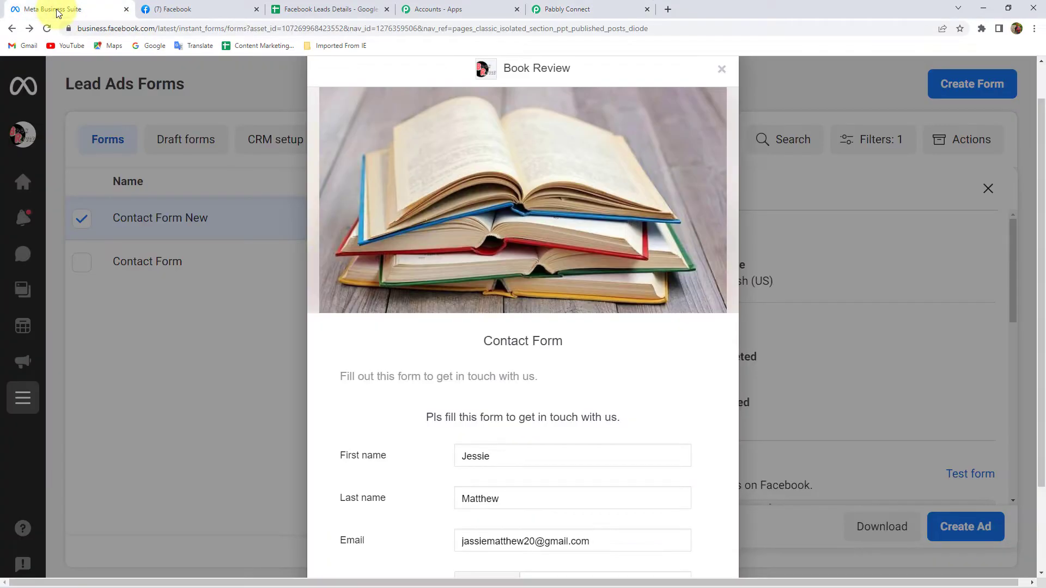
{"action": "scroll", "coordinate": [526, 178], "scroll_direction": "up", "scroll_amount": 1}
{"action": "scroll", "coordinate": [480, 224], "scroll_direction": "down", "scroll_amount": 2}
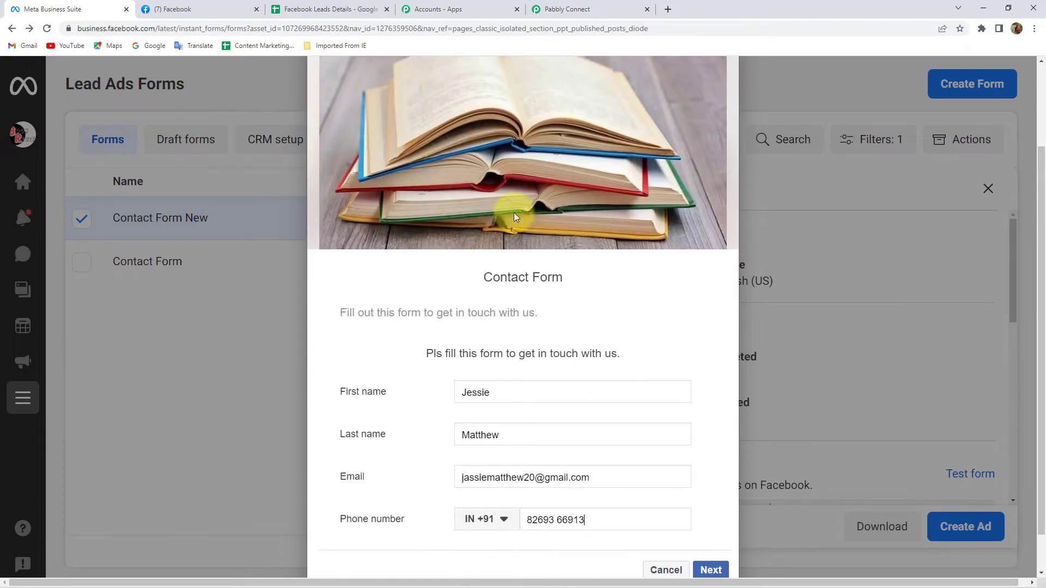
{"action": "scroll", "coordinate": [472, 192], "scroll_direction": "up", "scroll_amount": 2}
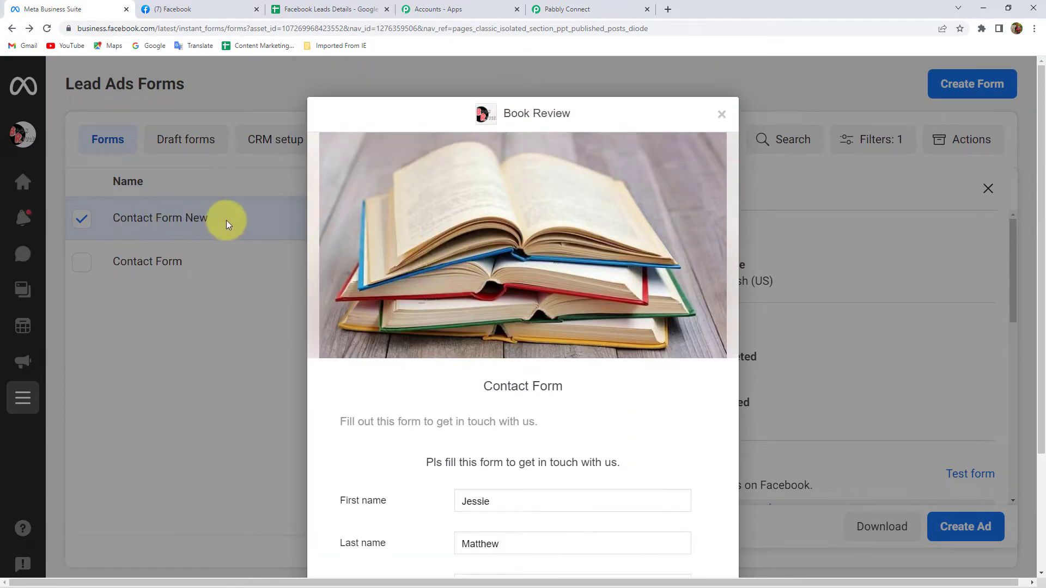
{"action": "triple_click", "coordinate": [508, 114]}
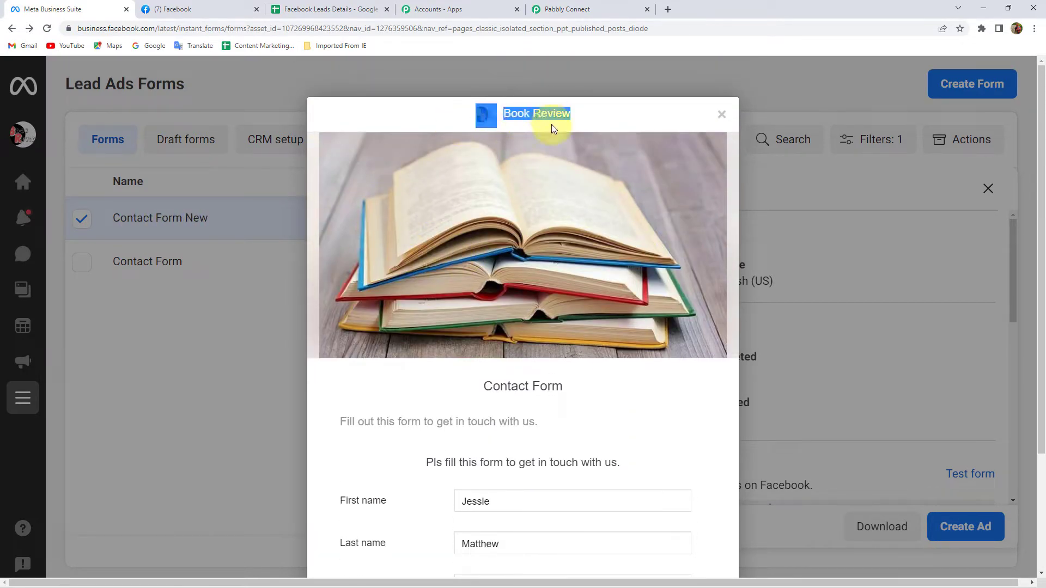
{"action": "double_click", "coordinate": [498, 386]}
{"action": "scroll", "coordinate": [457, 390], "scroll_direction": "down", "scroll_amount": 2}
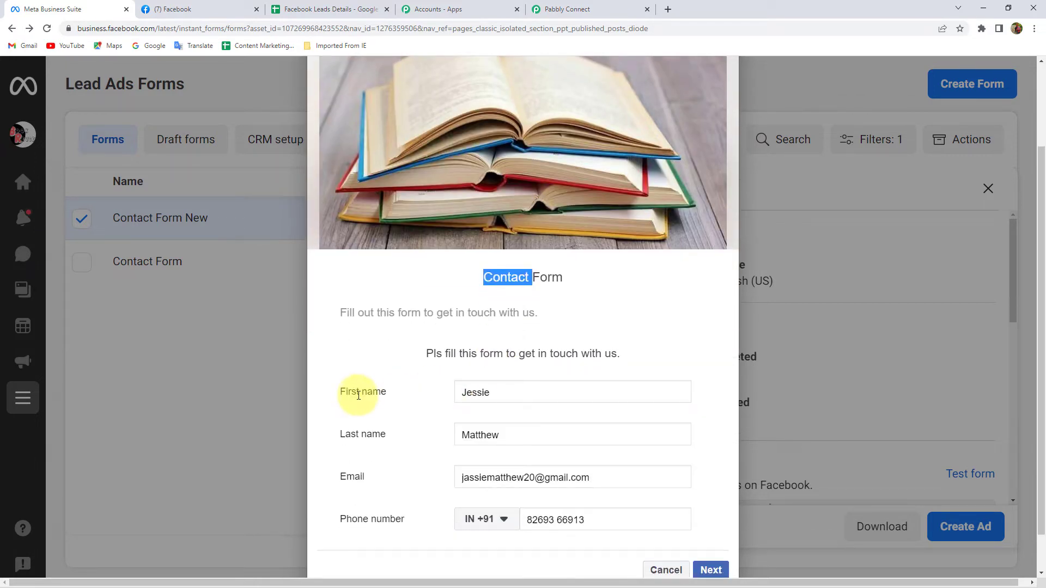
{"action": "left_click", "coordinate": [349, 403]}
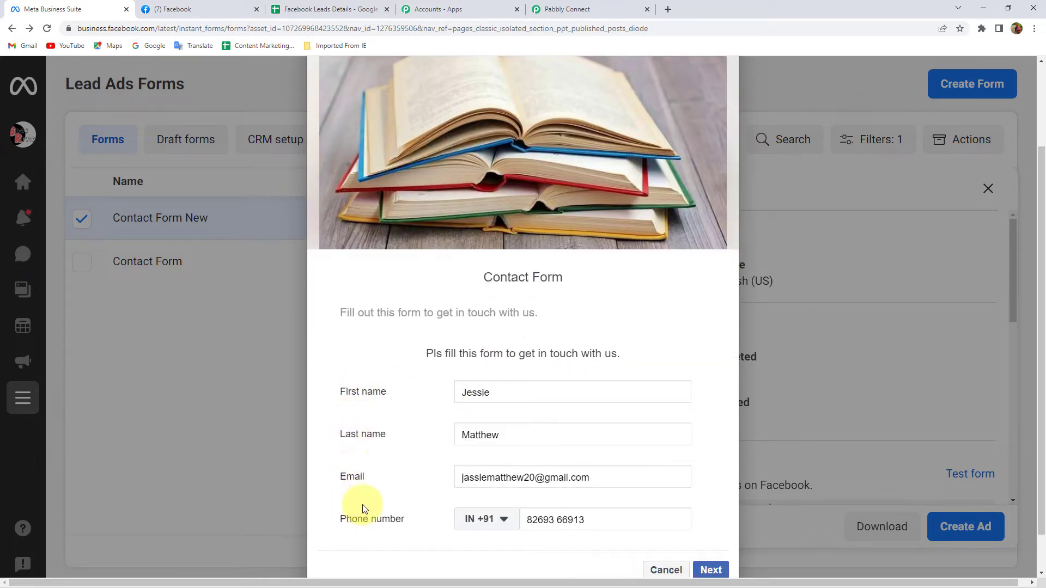
- Show the list of four Facebook Pages you manage
{"action": "scroll", "coordinate": [390, 383], "scroll_direction": "up", "scroll_amount": 2}
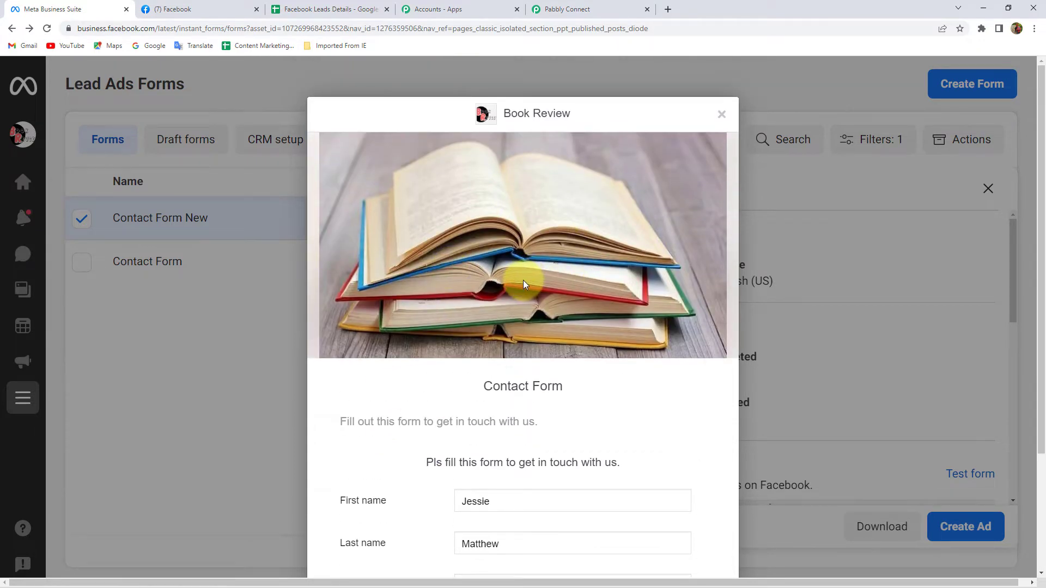
{"action": "scroll", "coordinate": [522, 283], "scroll_direction": "down", "scroll_amount": 2}
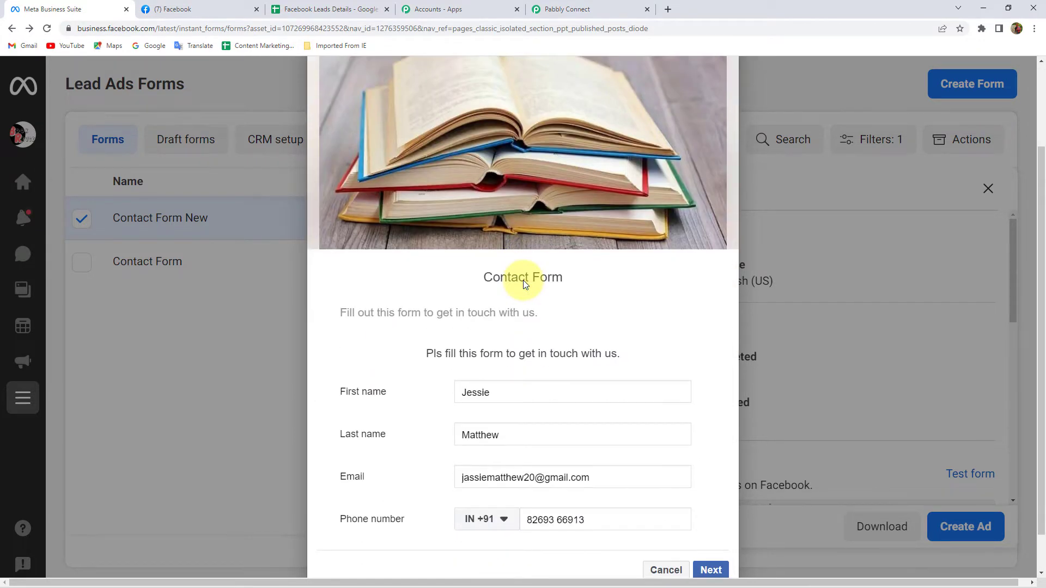
{"action": "left_click", "coordinate": [166, 9]}
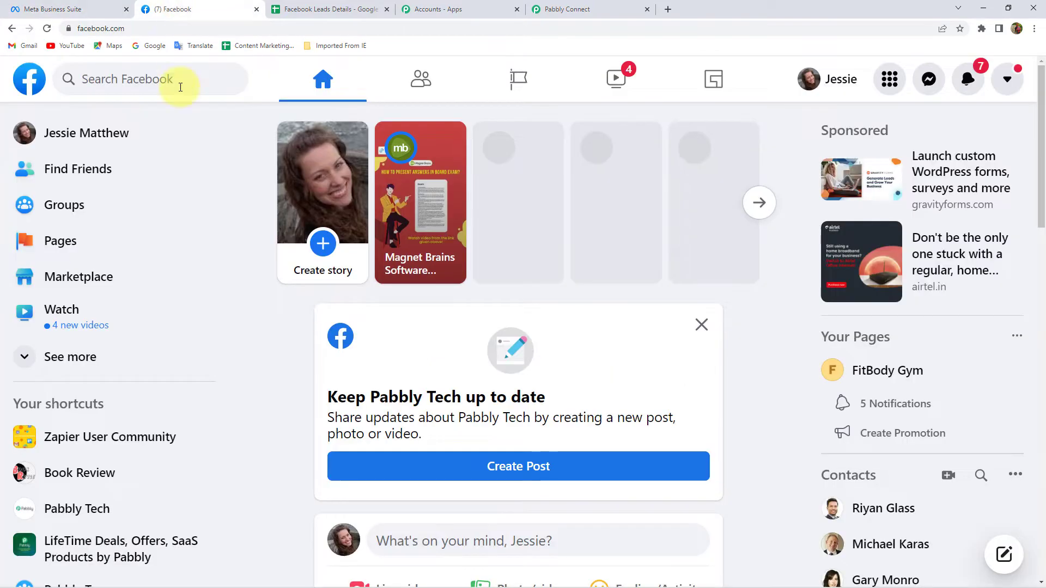
{"action": "left_click", "coordinate": [61, 240]}
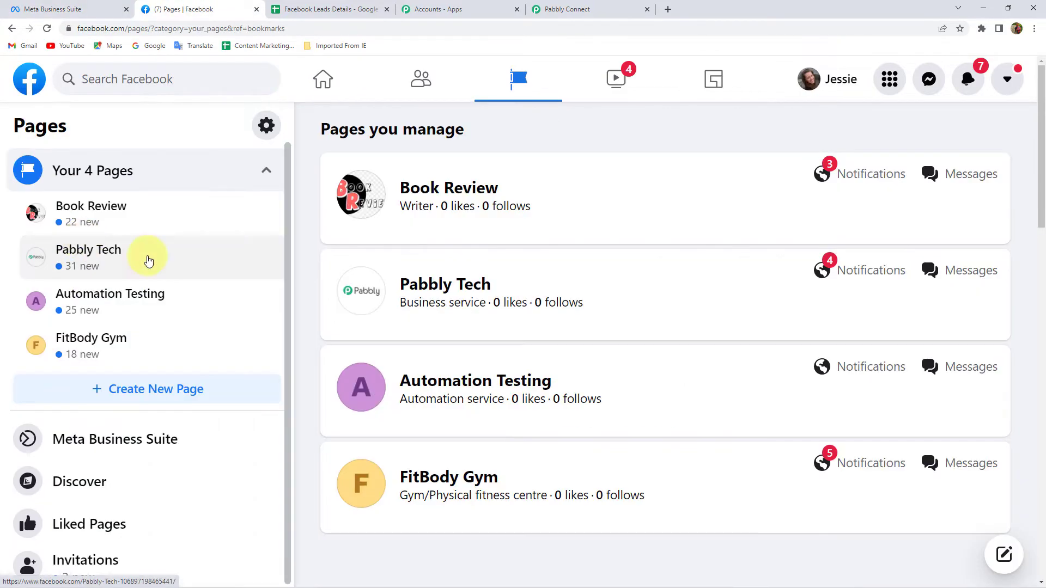
- Confirm the trigger uses Page Book Review and LeadGen Form Contact Form New
{"action": "left_click", "coordinate": [610, 9]}
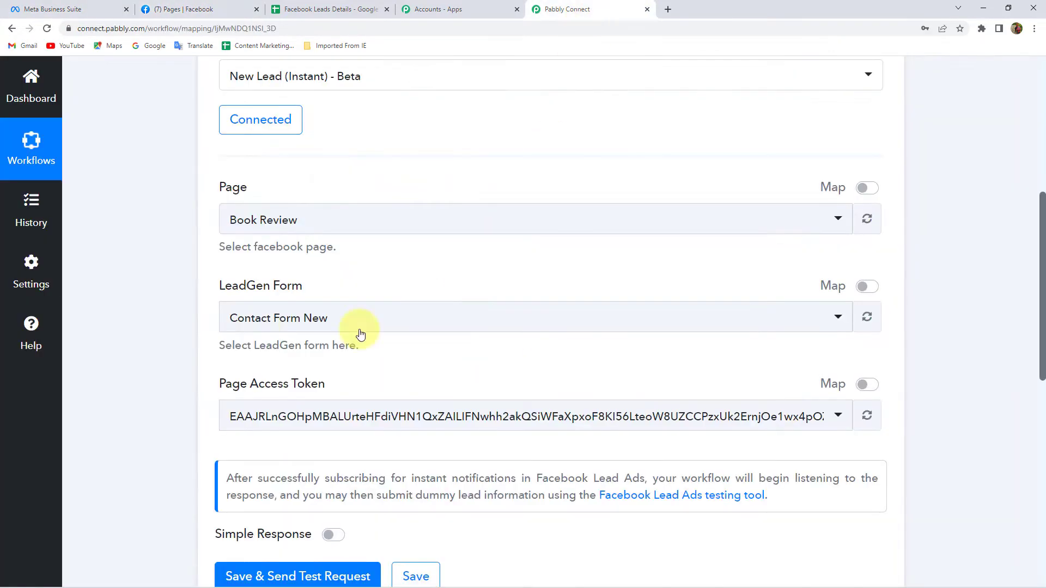
{"action": "left_click", "coordinate": [278, 237]}
{"action": "left_click", "coordinate": [294, 231]}
{"action": "left_click", "coordinate": [257, 314]}
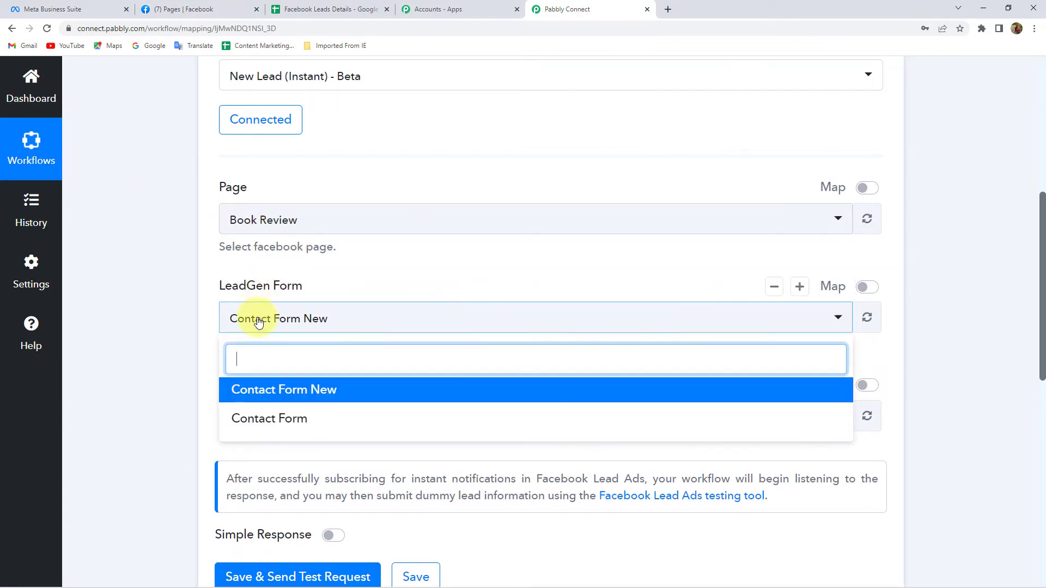
{"action": "left_click", "coordinate": [289, 396]}
{"action": "left_click", "coordinate": [60, 8]}
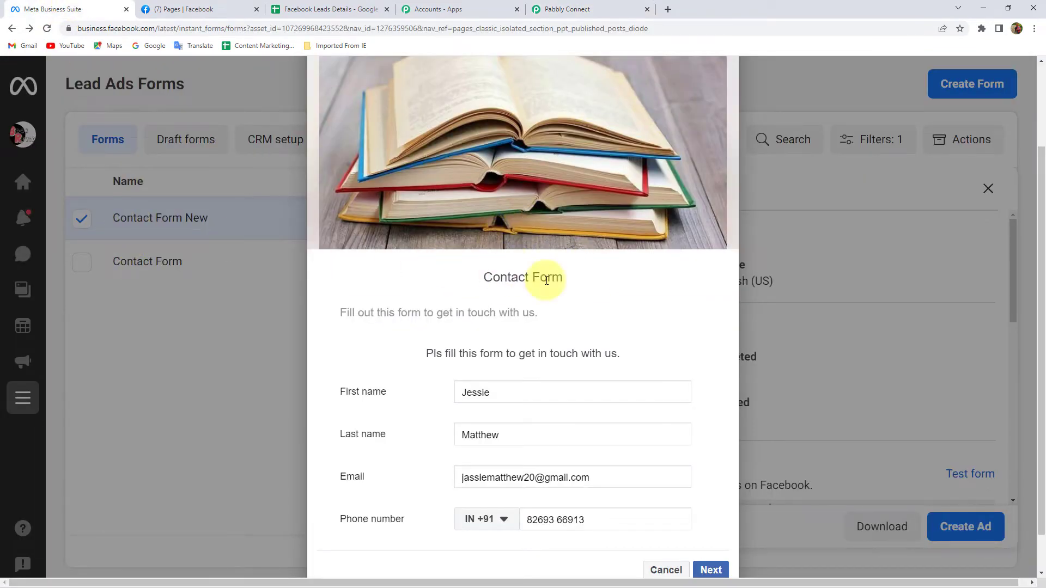
{"action": "left_click", "coordinate": [566, 9]}
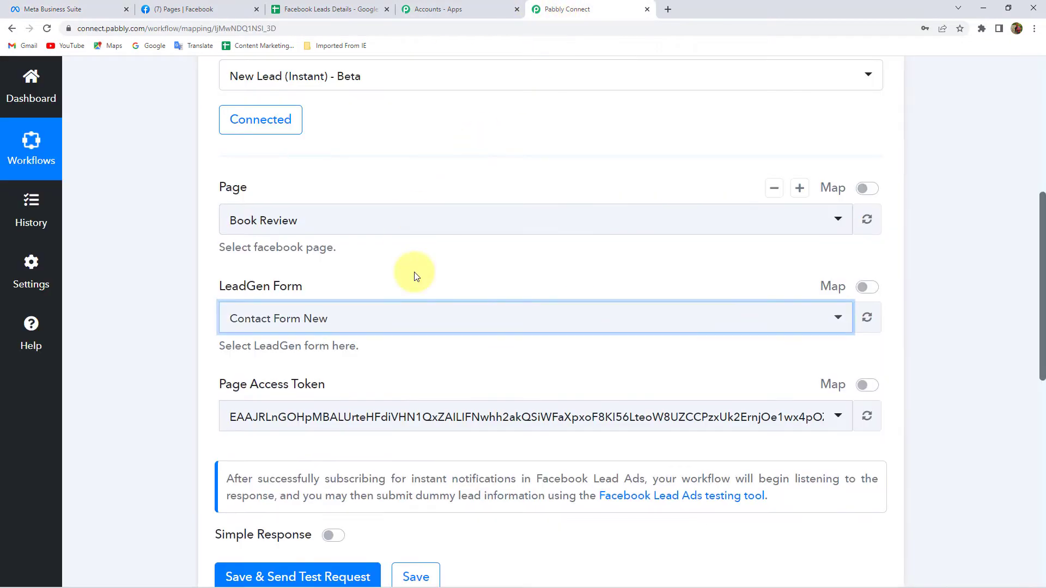
- Save the trigger and send a test request so it waits for a webhook response
{"action": "scroll", "coordinate": [175, 262], "scroll_direction": "down", "scroll_amount": 2}
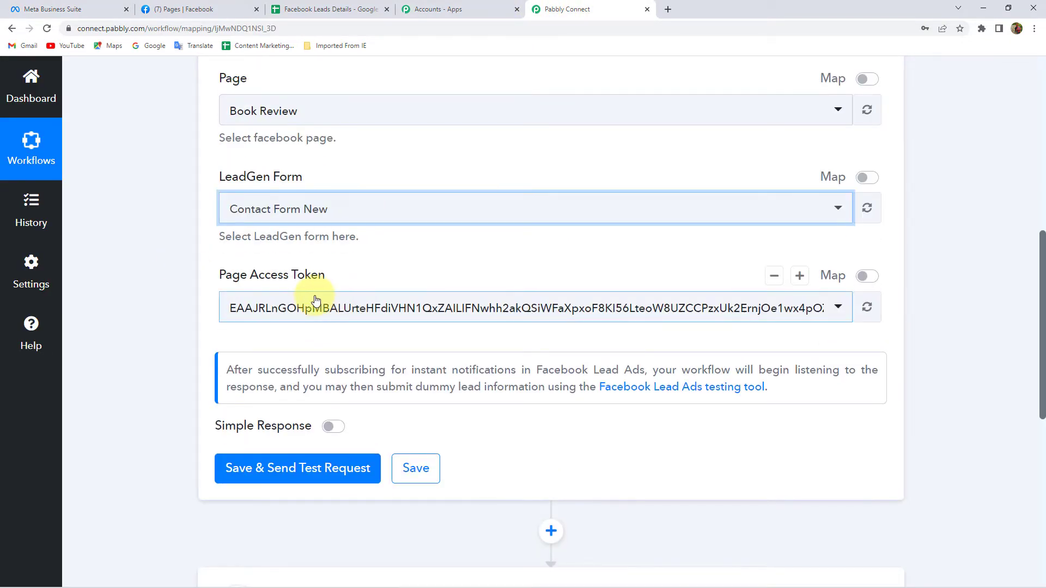
{"action": "scroll", "coordinate": [199, 303], "scroll_direction": "down", "scroll_amount": 2}
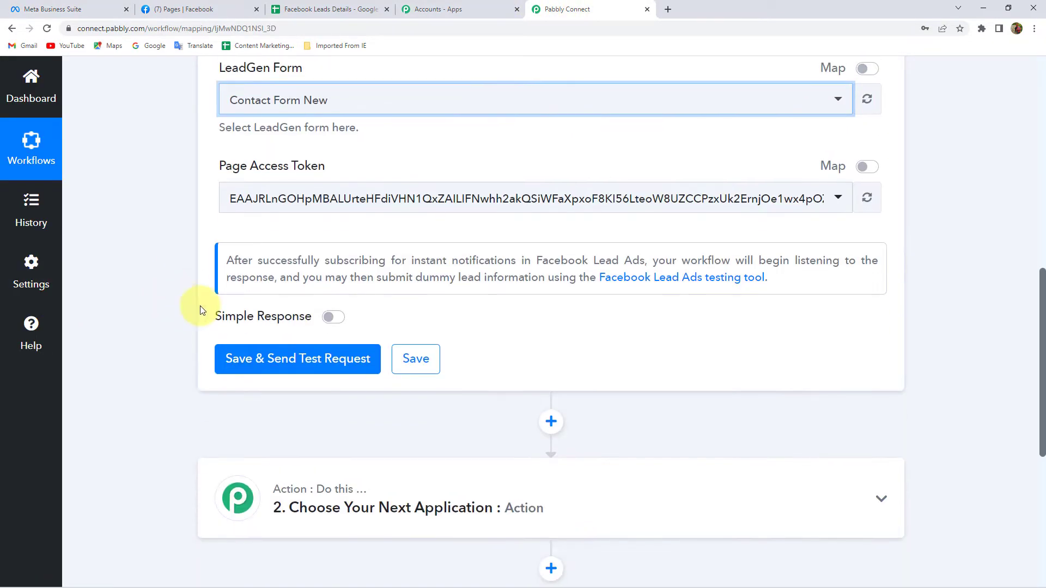
{"action": "left_click", "coordinate": [264, 357]}
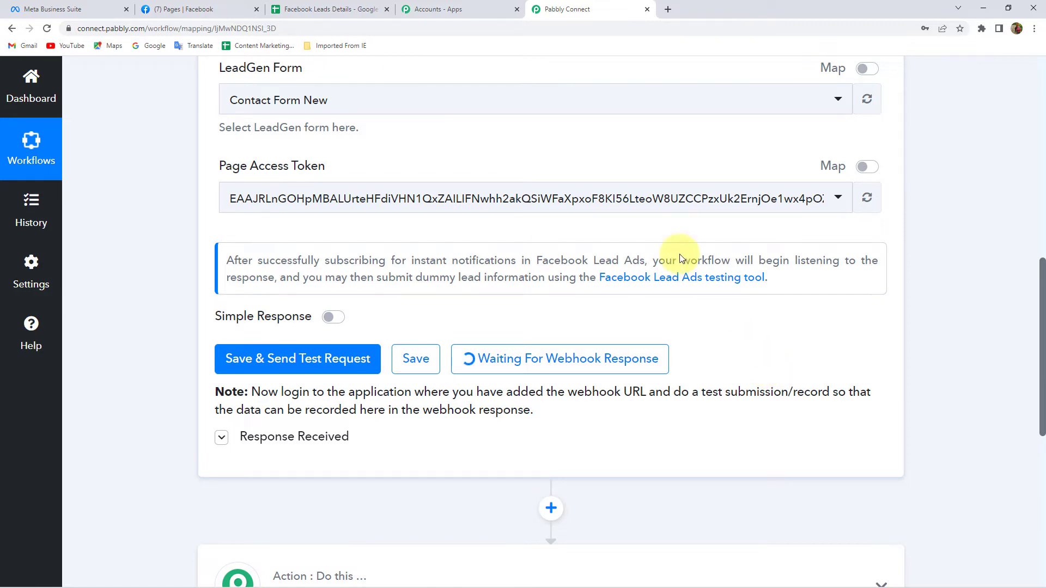
{"action": "left_click", "coordinate": [177, 10]}
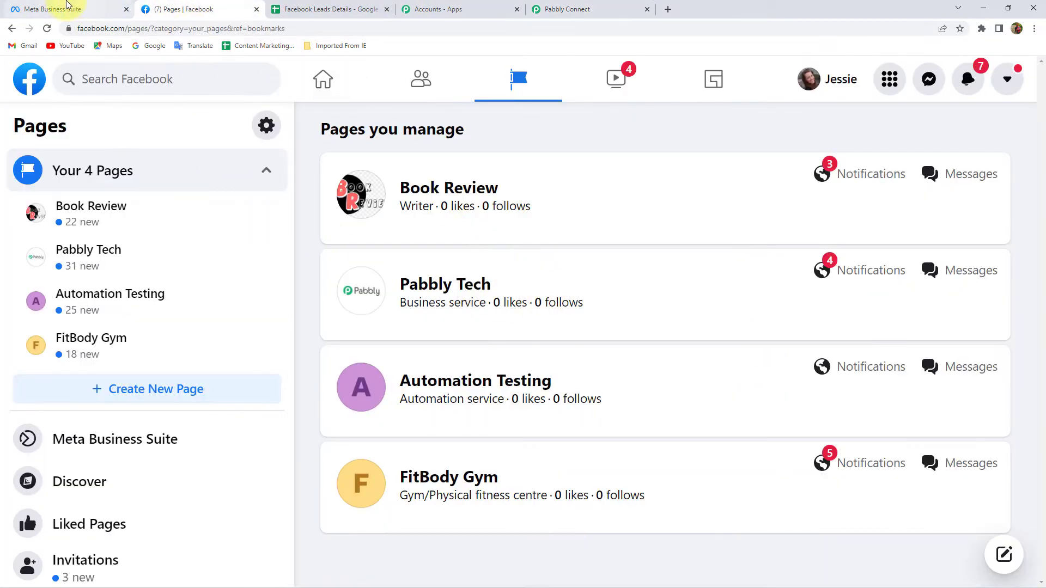
- Check the first name, last name and phone number entries in the Contact Form preview
{"action": "left_click", "coordinate": [62, 9]}
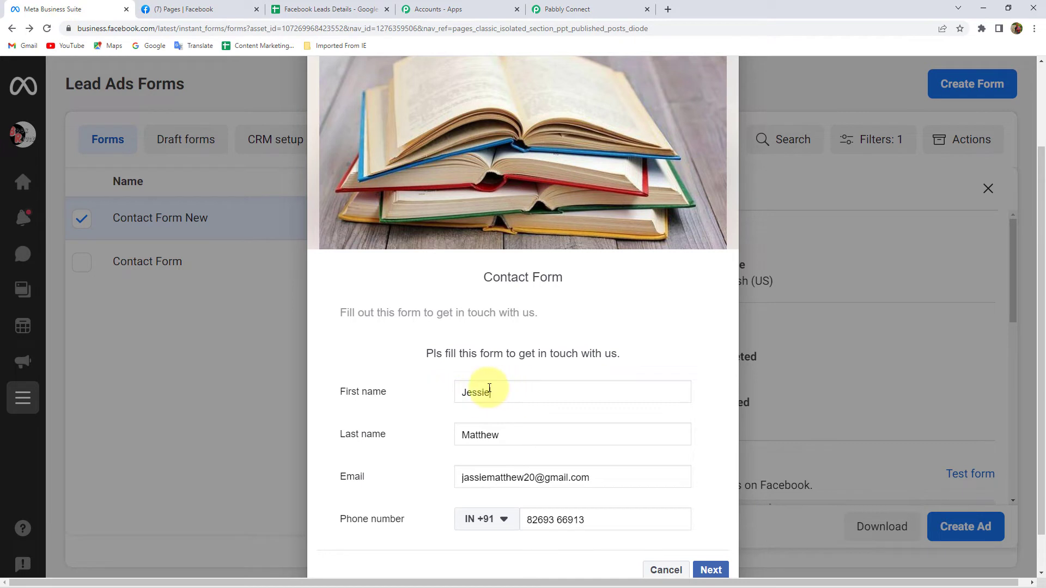
{"action": "double_click", "coordinate": [479, 392]}
{"action": "left_click", "coordinate": [518, 435]}
{"action": "double_click", "coordinate": [479, 435]}
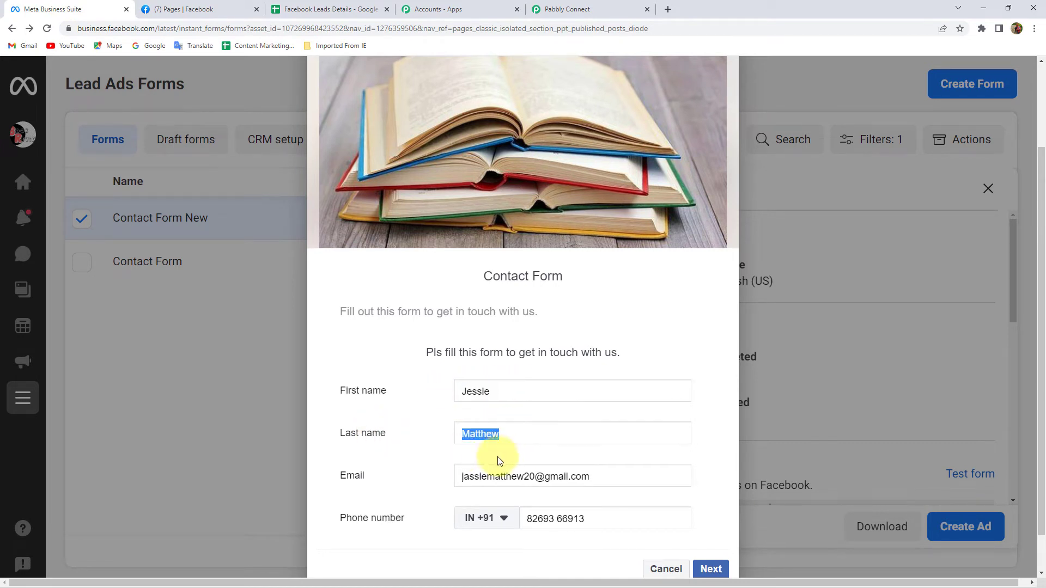
{"action": "scroll", "coordinate": [573, 432], "scroll_direction": "down", "scroll_amount": 1}
{"action": "left_click_drag", "start_coordinate": [591, 432], "coordinate": [373, 444]}
{"action": "left_click", "coordinate": [559, 479]}
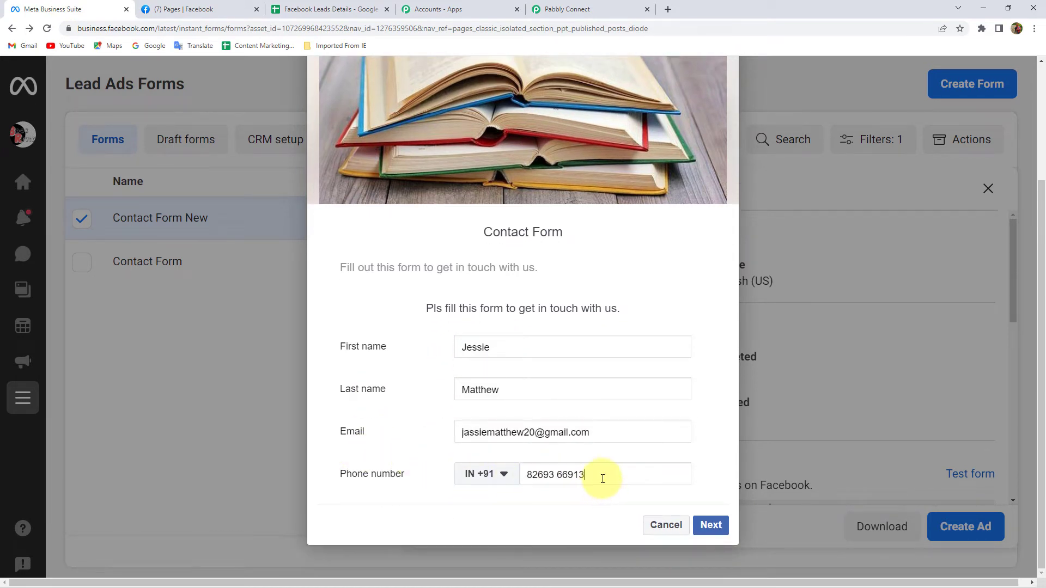
{"action": "left_click_drag", "start_coordinate": [602, 479], "coordinate": [526, 475]}
- Submit the test lead and view its captured response in Pabbly Connect
{"action": "left_click", "coordinate": [710, 525]}
{"action": "left_click", "coordinate": [712, 490]}
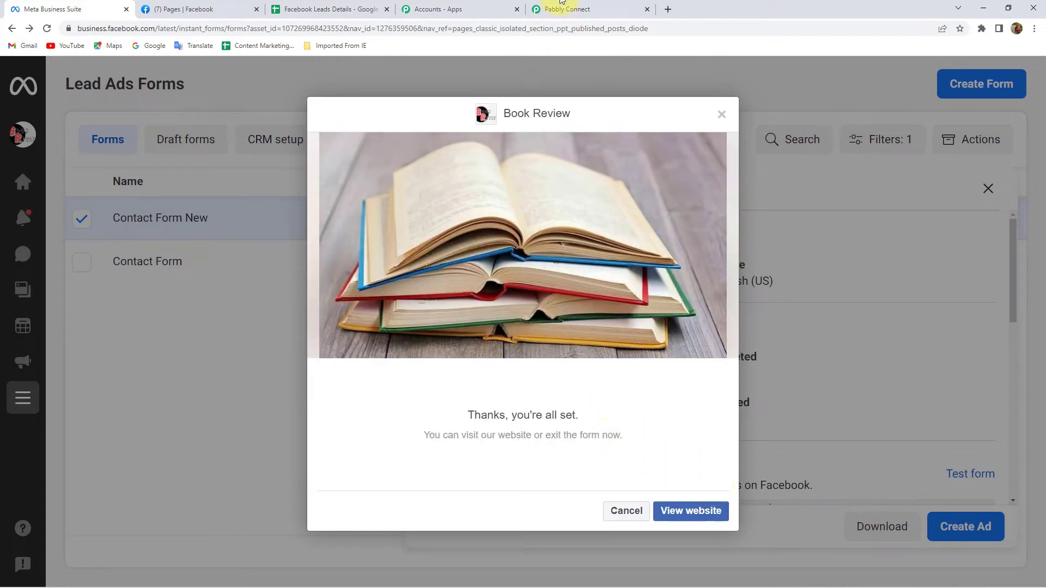
{"action": "left_click", "coordinate": [561, 5]}
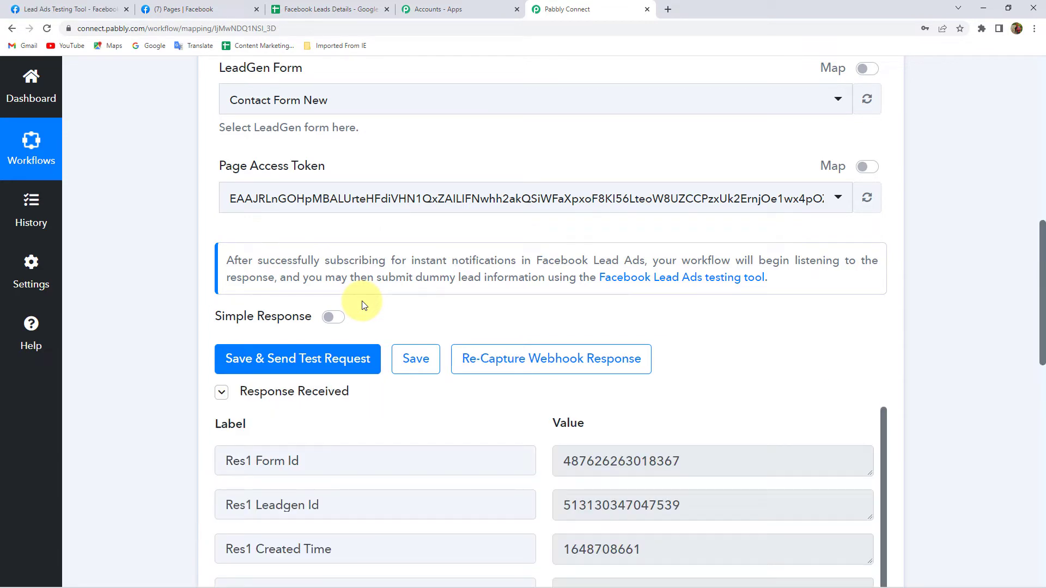
{"action": "scroll", "coordinate": [270, 303], "scroll_direction": "down", "scroll_amount": 2}
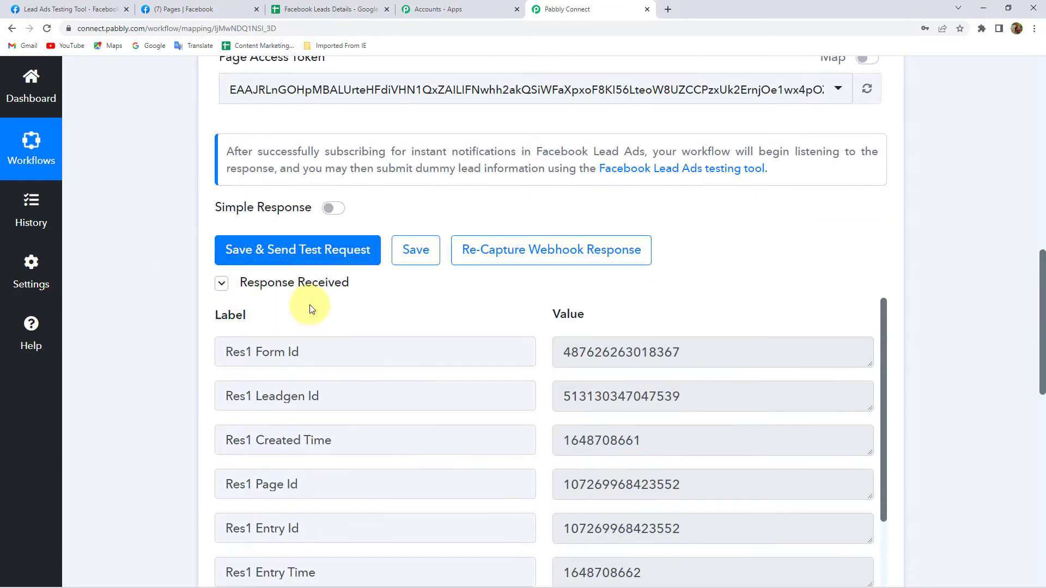
{"action": "scroll", "coordinate": [187, 308], "scroll_direction": "down", "scroll_amount": 2}
{"action": "scroll", "coordinate": [184, 302], "scroll_direction": "down", "scroll_amount": 1}
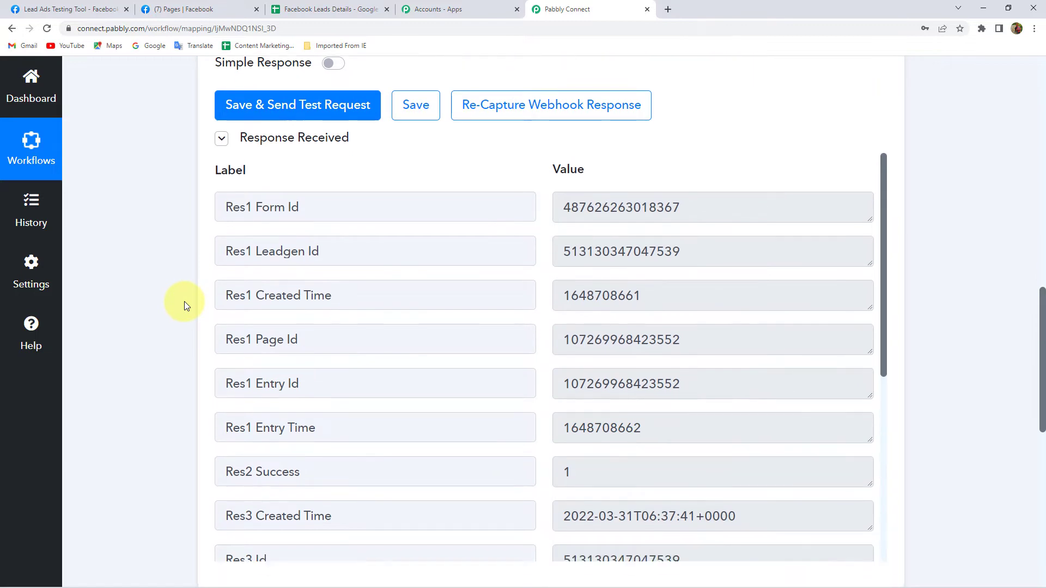
{"action": "scroll", "coordinate": [620, 212], "scroll_direction": "down", "scroll_amount": 4}
{"action": "scroll", "coordinate": [616, 219], "scroll_direction": "down", "scroll_amount": 1}
{"action": "scroll", "coordinate": [616, 220], "scroll_direction": "down", "scroll_amount": 1}
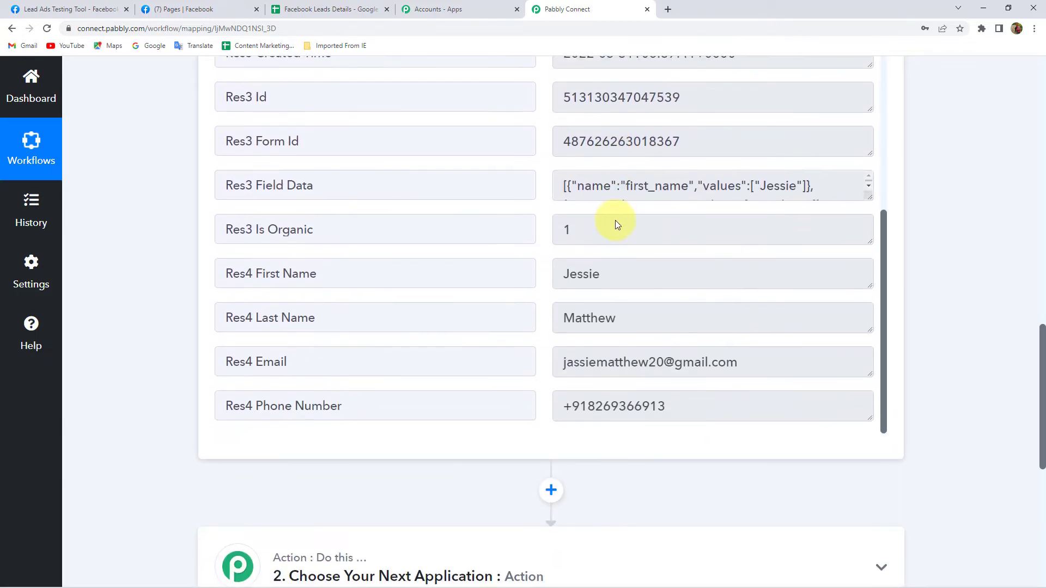
{"action": "left_click", "coordinate": [633, 275]}
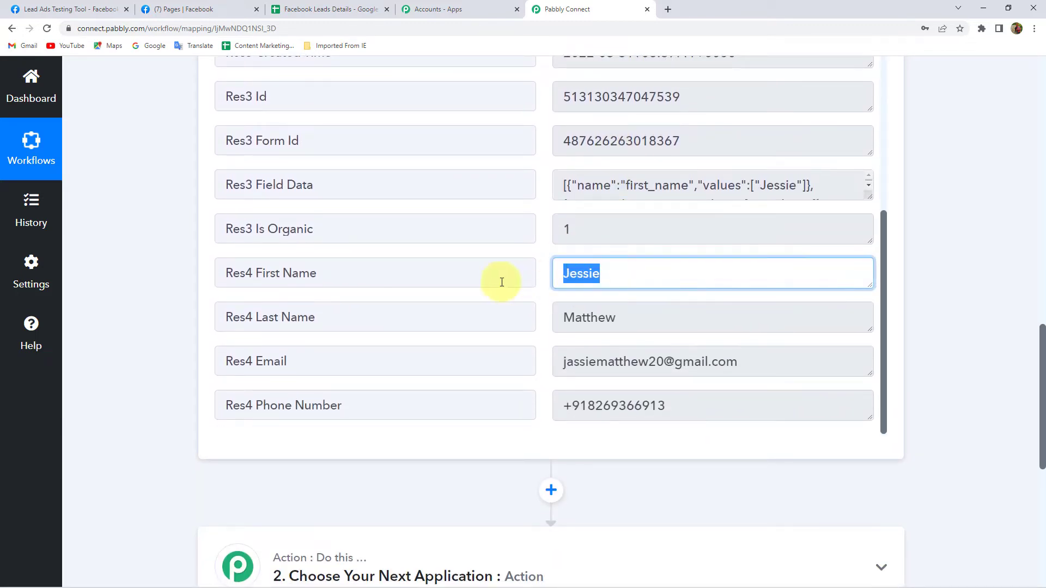
{"action": "left_click", "coordinate": [649, 321]}
{"action": "left_click", "coordinate": [773, 360]}
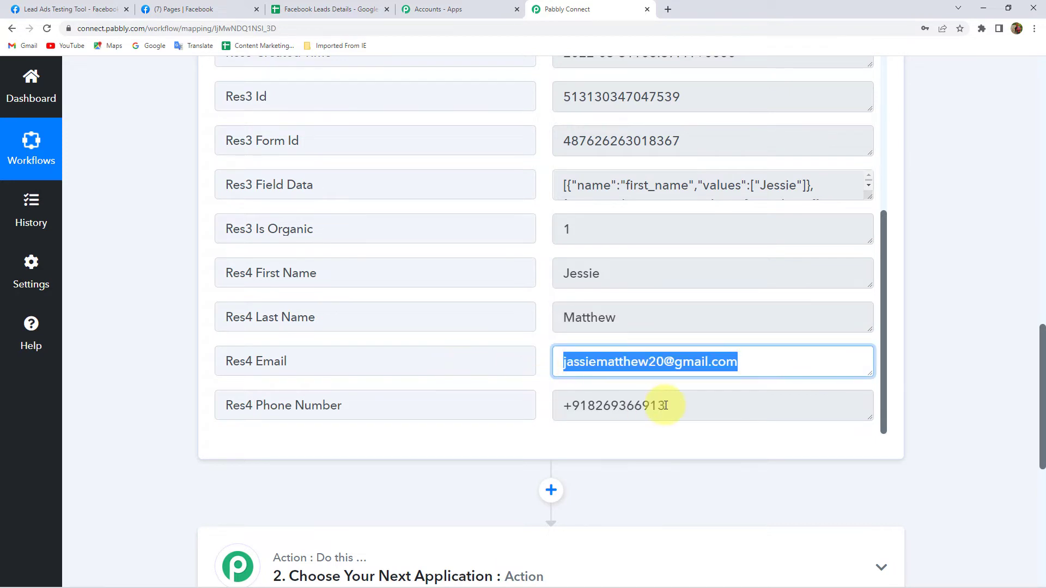
{"action": "left_click", "coordinate": [664, 405]}
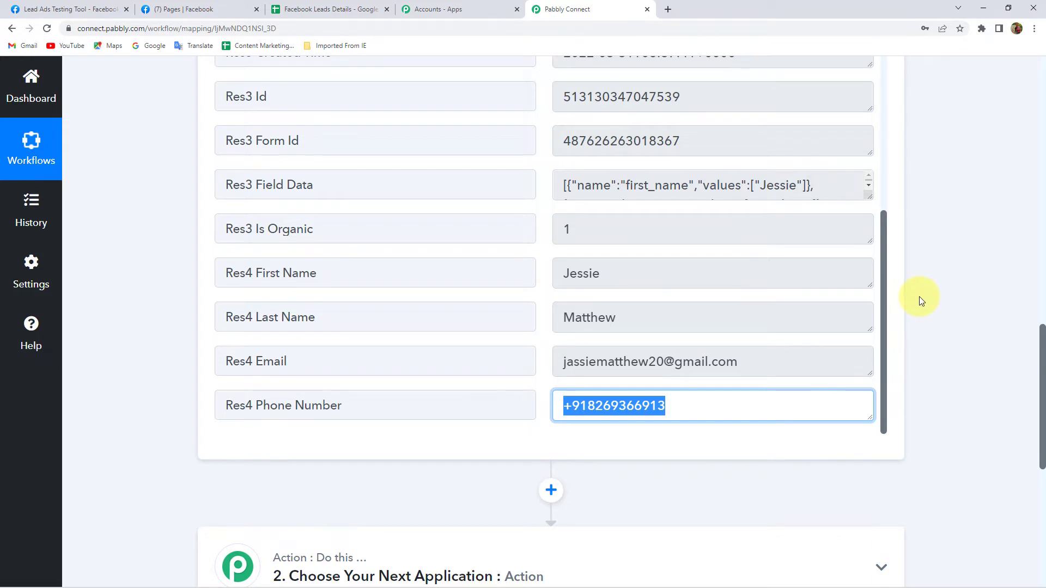
{"action": "scroll", "coordinate": [923, 292], "scroll_direction": "up", "scroll_amount": 1}
{"action": "scroll", "coordinate": [183, 228], "scroll_direction": "up", "scroll_amount": 3}
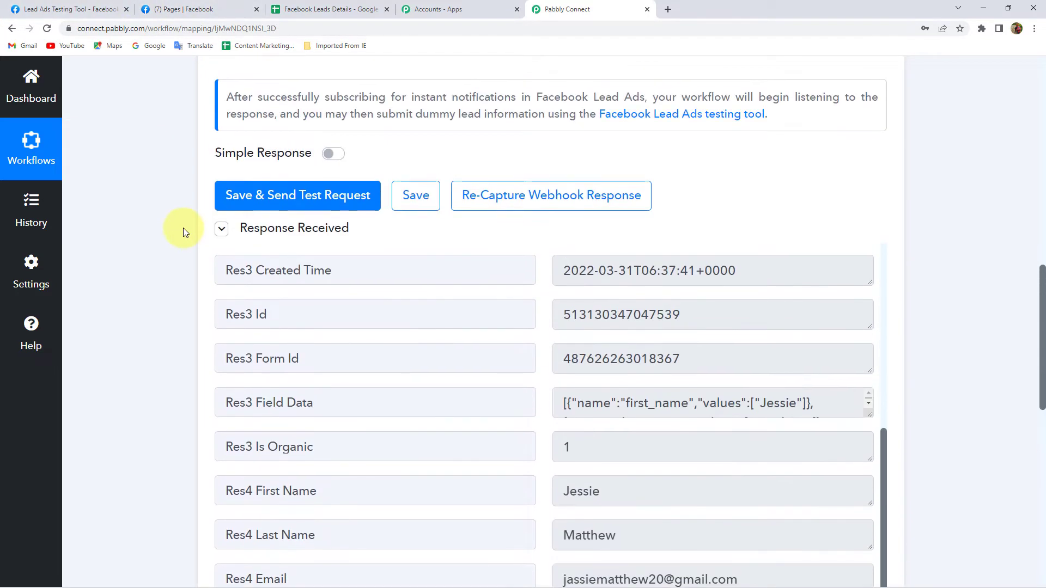
{"action": "scroll", "coordinate": [149, 204], "scroll_direction": "down", "scroll_amount": 3}
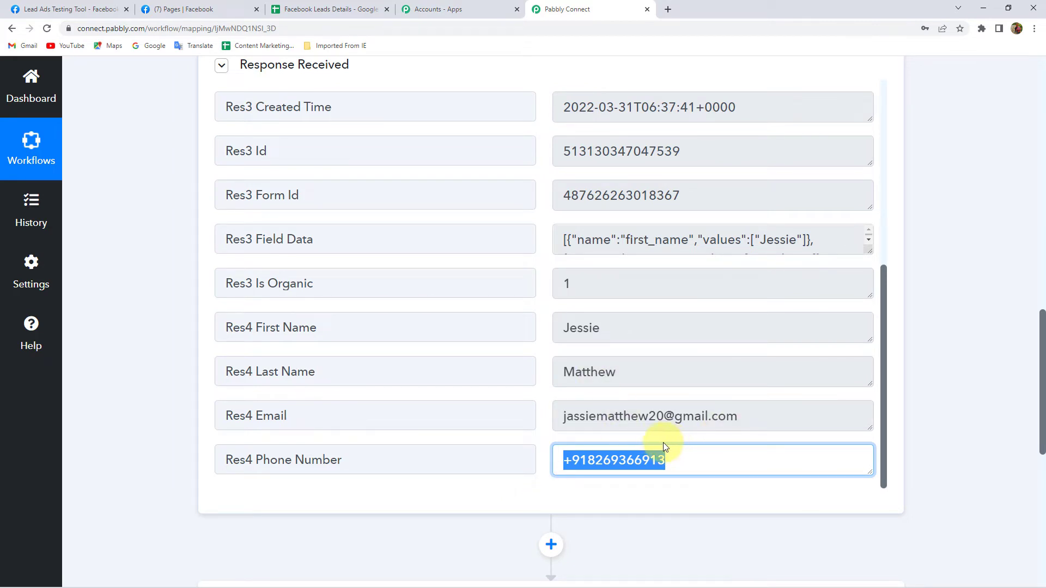
{"action": "left_click", "coordinate": [618, 332]}
{"action": "left_click", "coordinate": [625, 368]}
{"action": "left_click", "coordinate": [741, 415]}
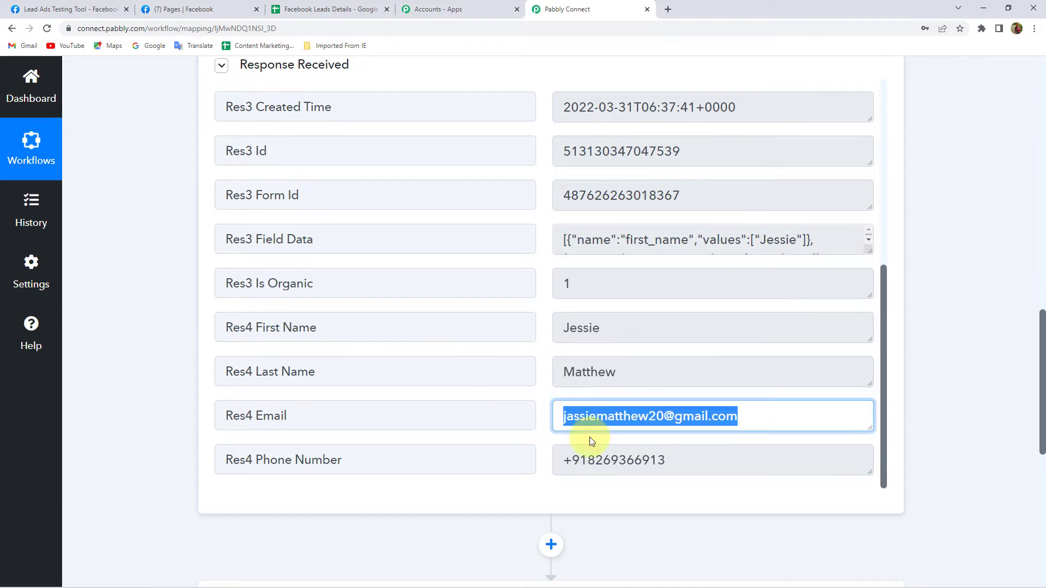
{"action": "left_click", "coordinate": [589, 452]}
{"action": "left_click", "coordinate": [934, 297]}
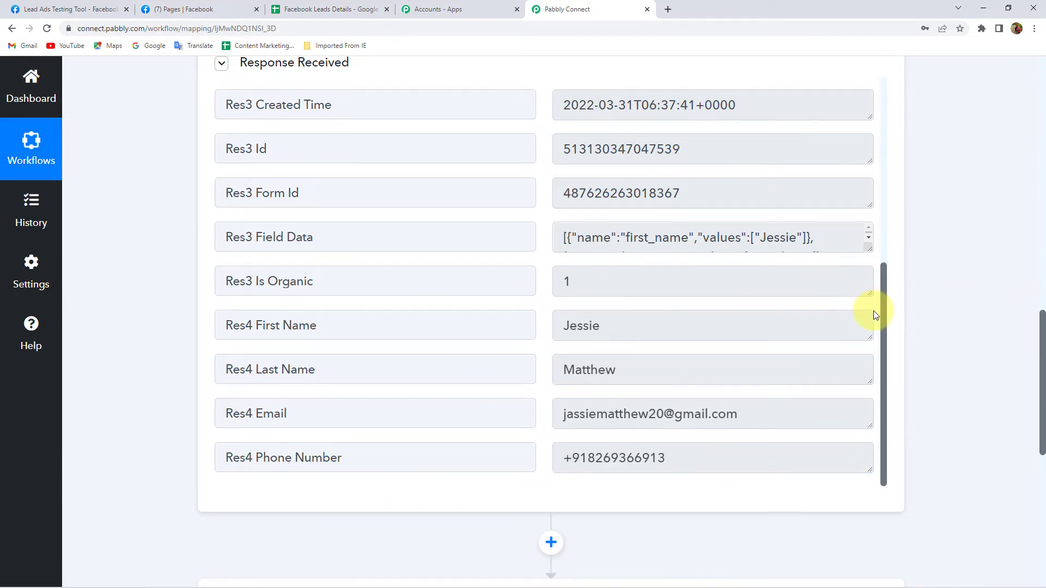
{"action": "scroll", "coordinate": [873, 311], "scroll_direction": "down", "scroll_amount": 5}
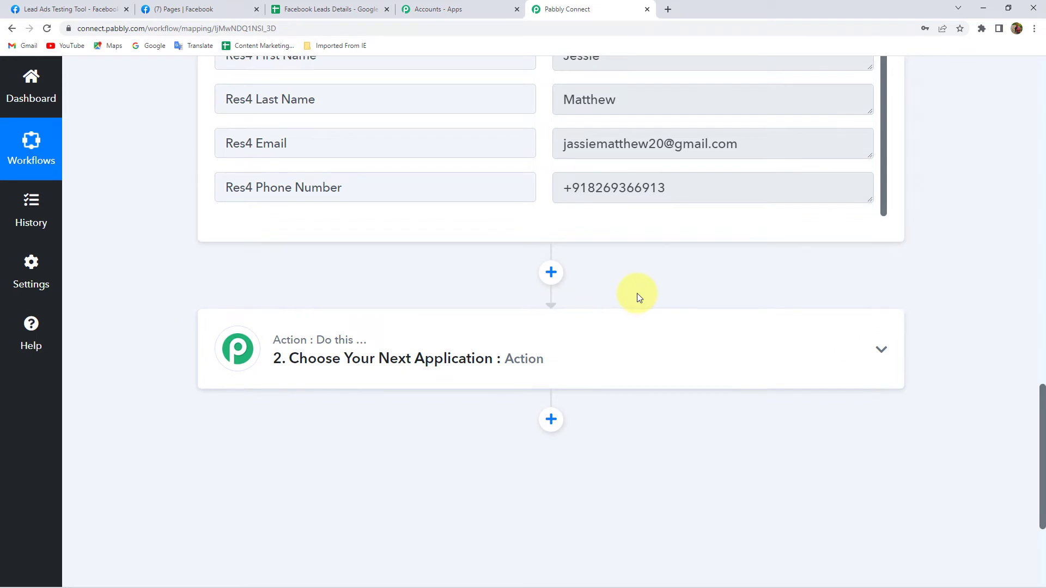
- Set the action step to Google Sheets with the Add New Row action
{"action": "left_click", "coordinate": [614, 348]}
{"action": "scroll", "coordinate": [614, 299], "scroll_direction": "down", "scroll_amount": 3}
{"action": "left_click", "coordinate": [268, 279]}
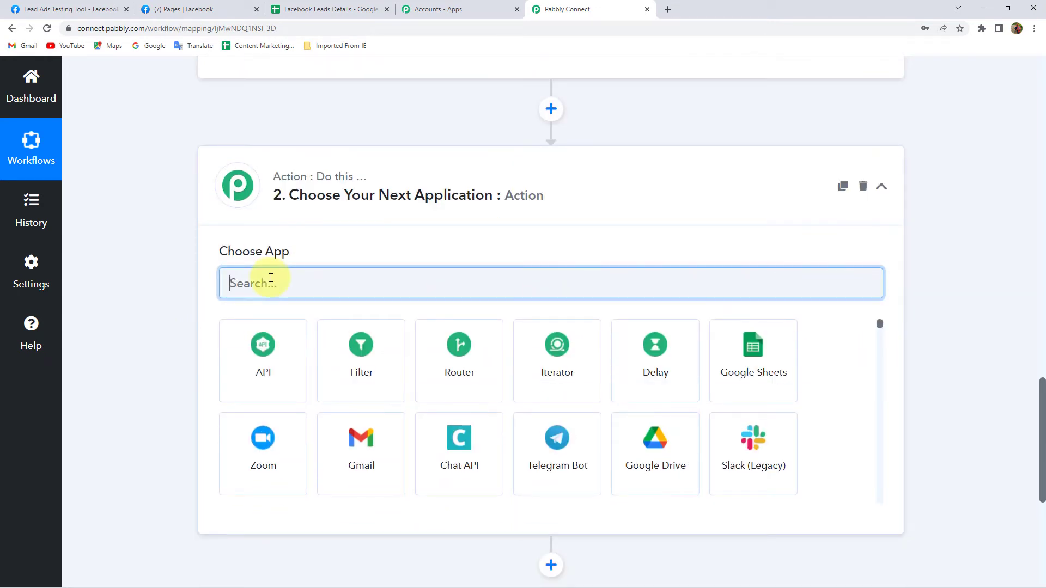
{"action": "type", "text": "Google"}
{"action": "left_click", "coordinate": [255, 352]}
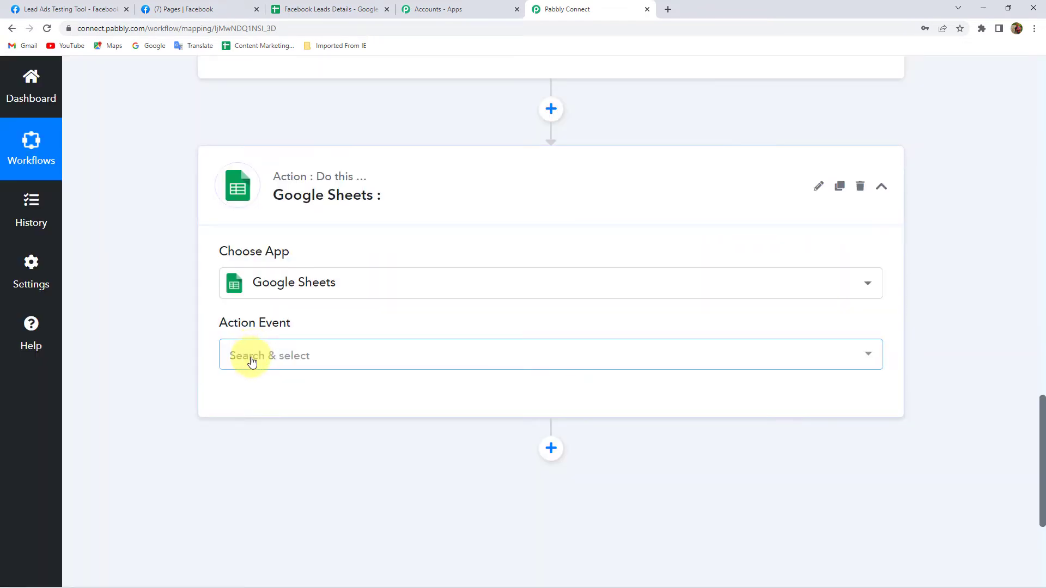
{"action": "left_click", "coordinate": [250, 357]}
{"action": "left_click", "coordinate": [286, 172]}
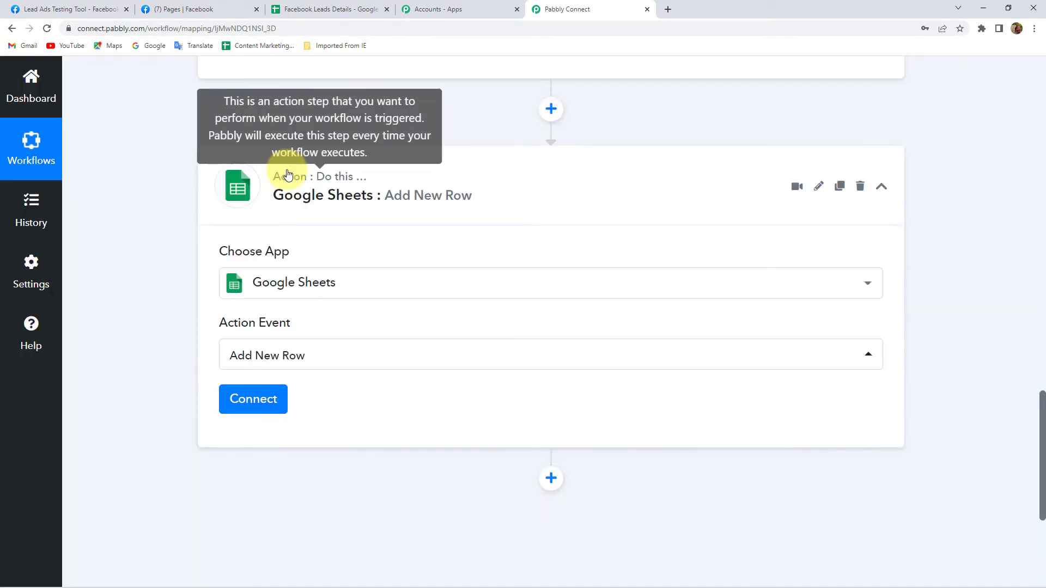
- Authorise a new Google Sheets connection using the chosen Google account
{"action": "left_click", "coordinate": [263, 402]}
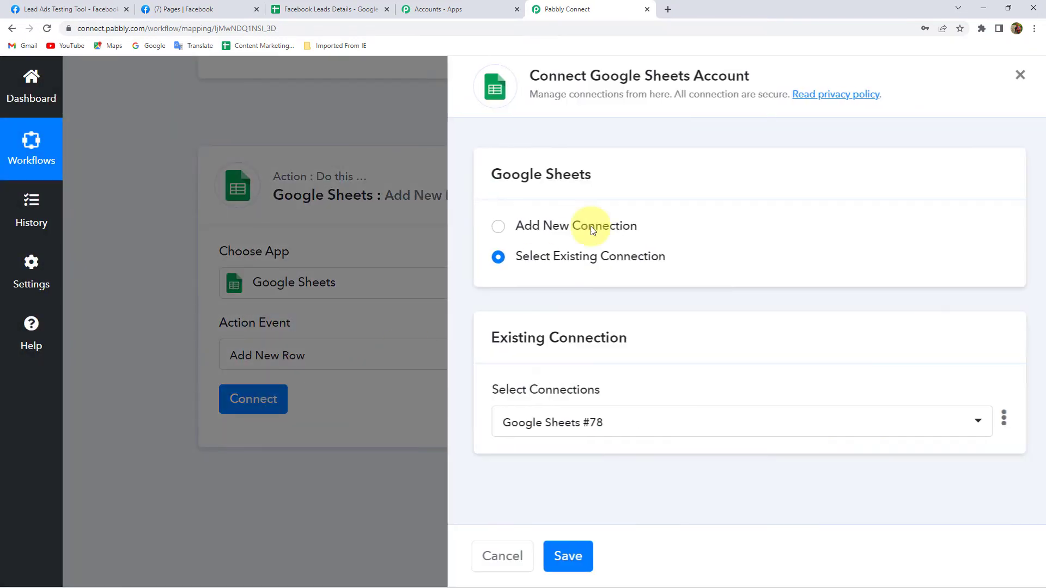
{"action": "left_click", "coordinate": [574, 224]}
{"action": "left_click", "coordinate": [560, 400]}
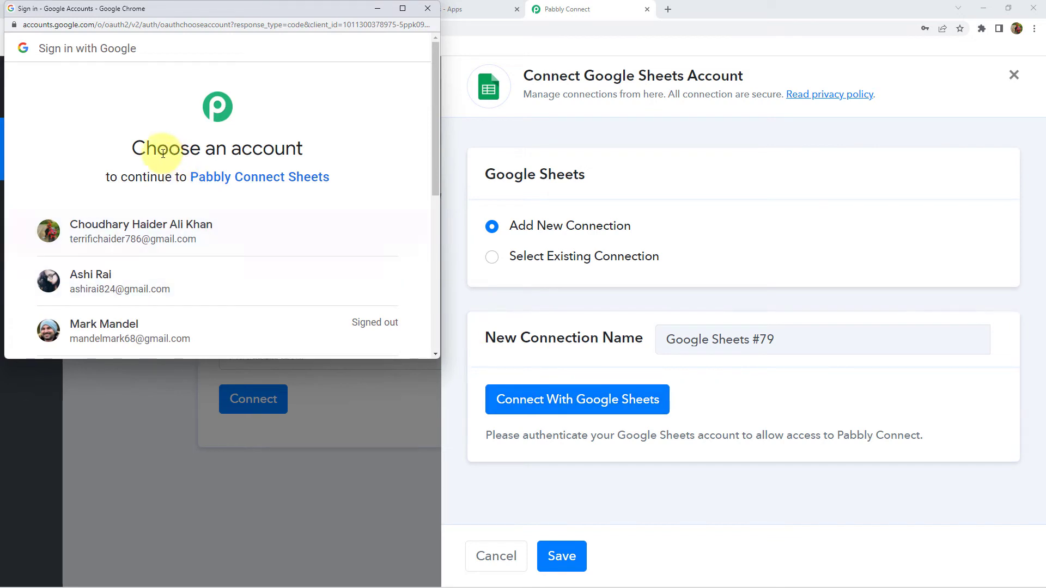
{"action": "left_click", "coordinate": [184, 300]}
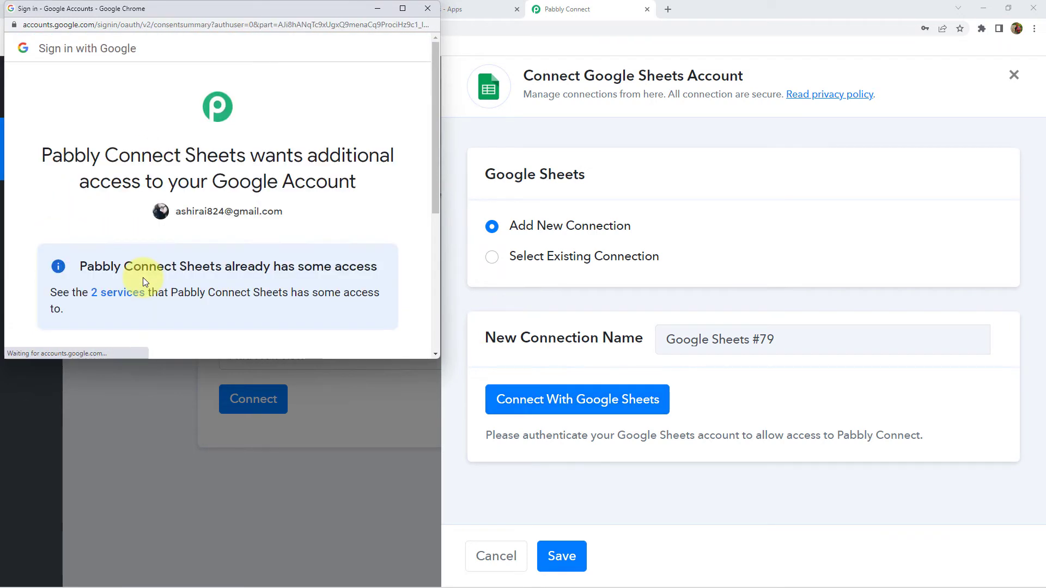
{"action": "scroll", "coordinate": [243, 303], "scroll_direction": "down", "scroll_amount": 5}
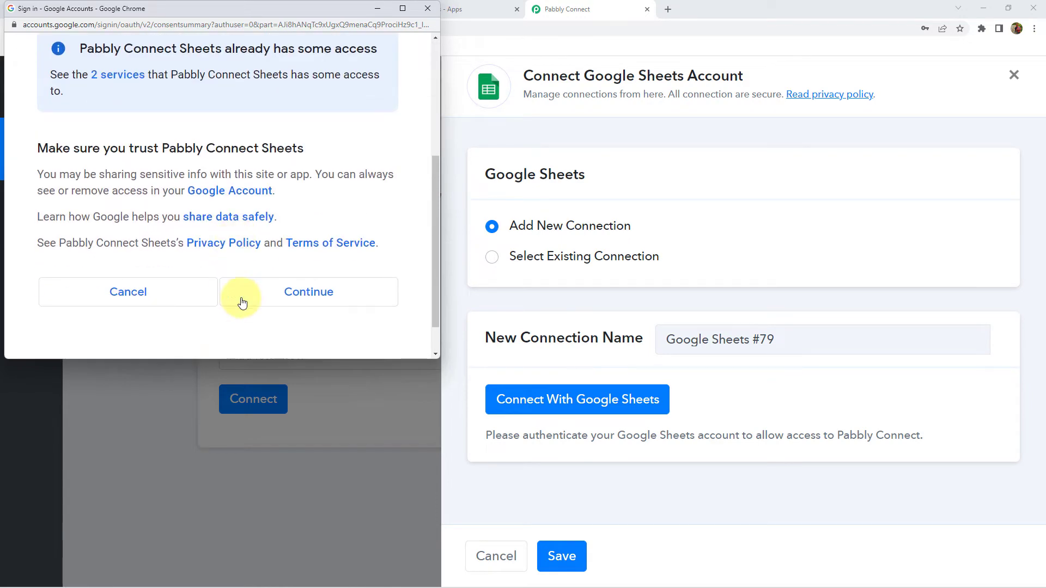
{"action": "left_click", "coordinate": [314, 297]}
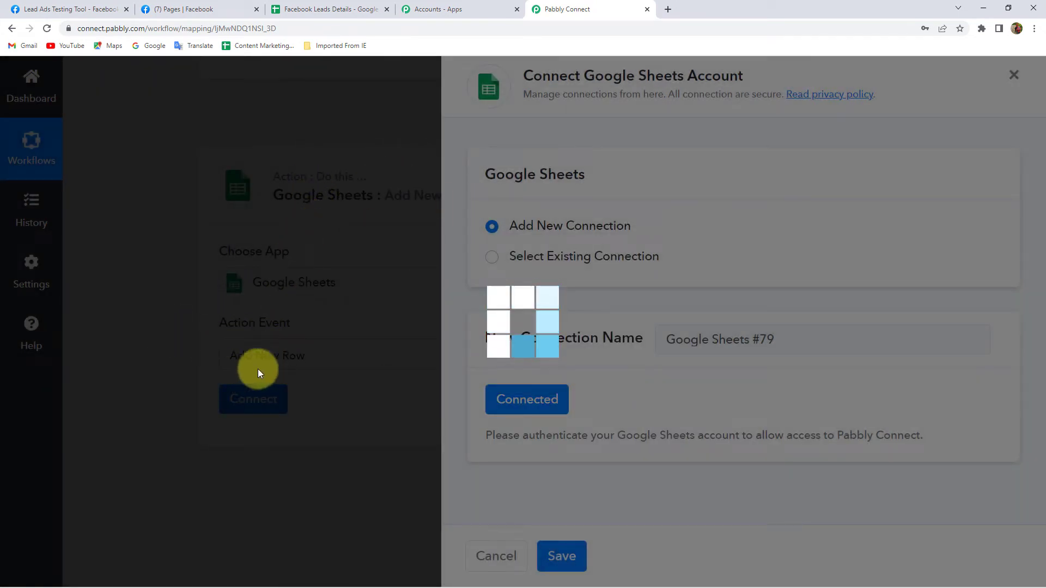
{"action": "scroll", "coordinate": [259, 342], "scroll_direction": "down", "scroll_amount": 3}
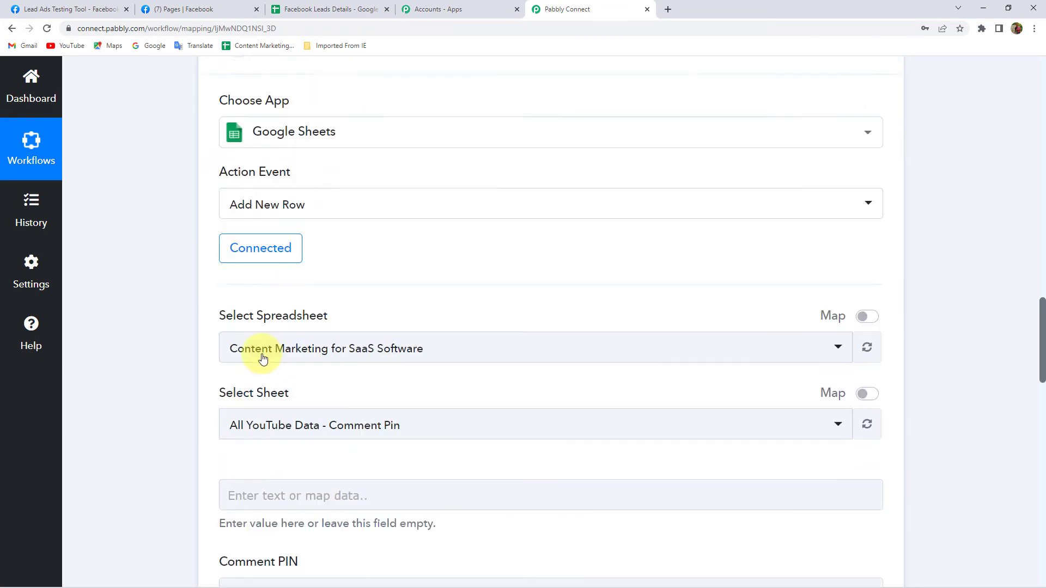
{"action": "scroll", "coordinate": [261, 158], "scroll_direction": "up", "scroll_amount": 3}
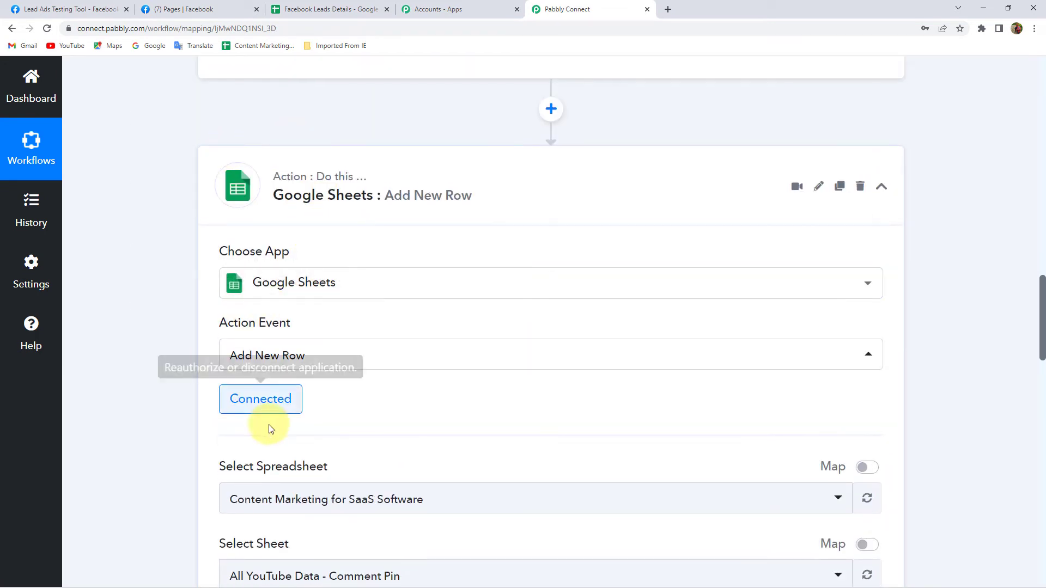
{"action": "left_click", "coordinate": [338, 7]}
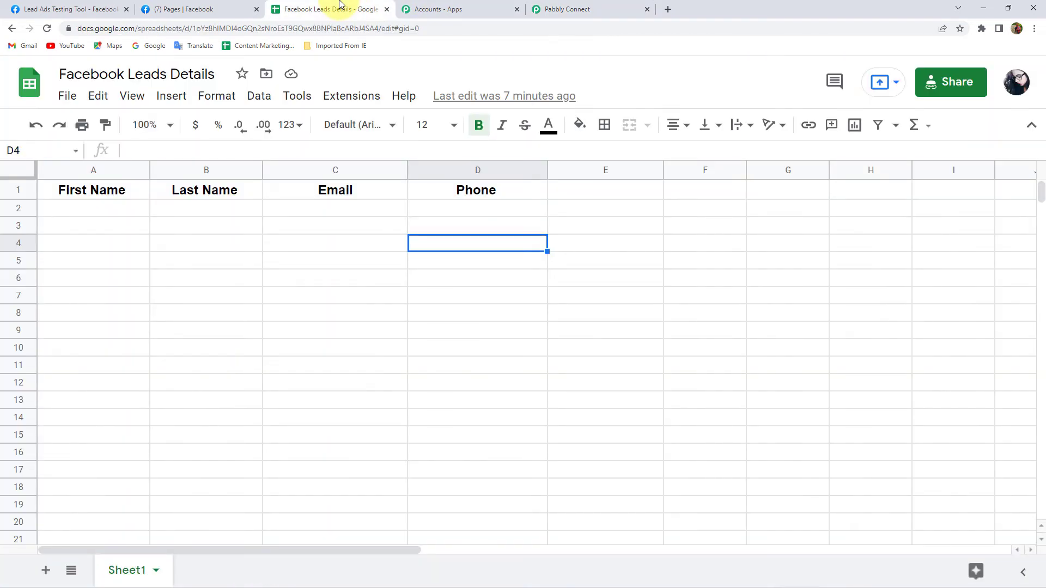
{"action": "left_click", "coordinate": [260, 266]}
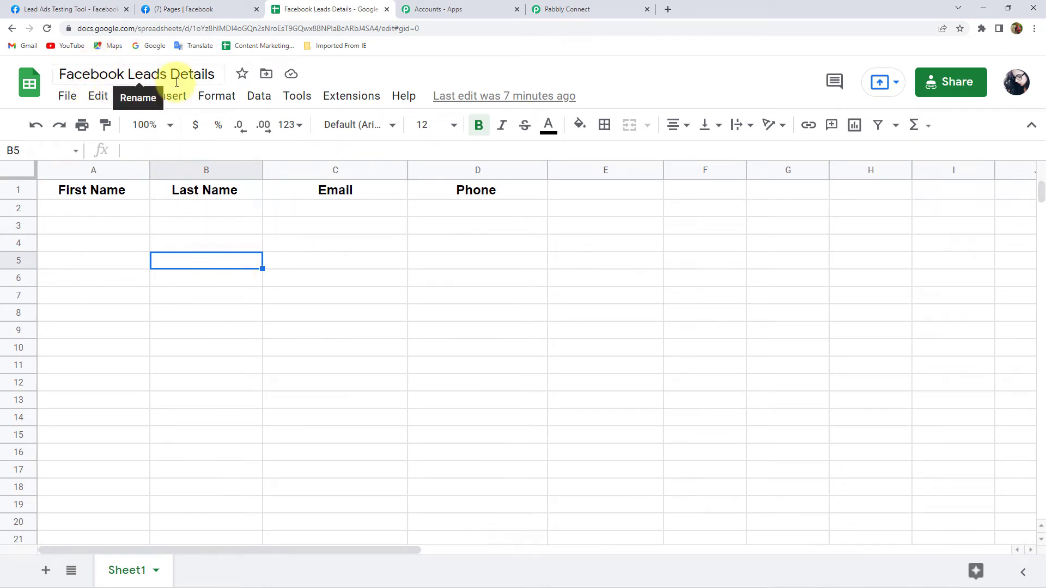
{"action": "left_click", "coordinate": [100, 212]}
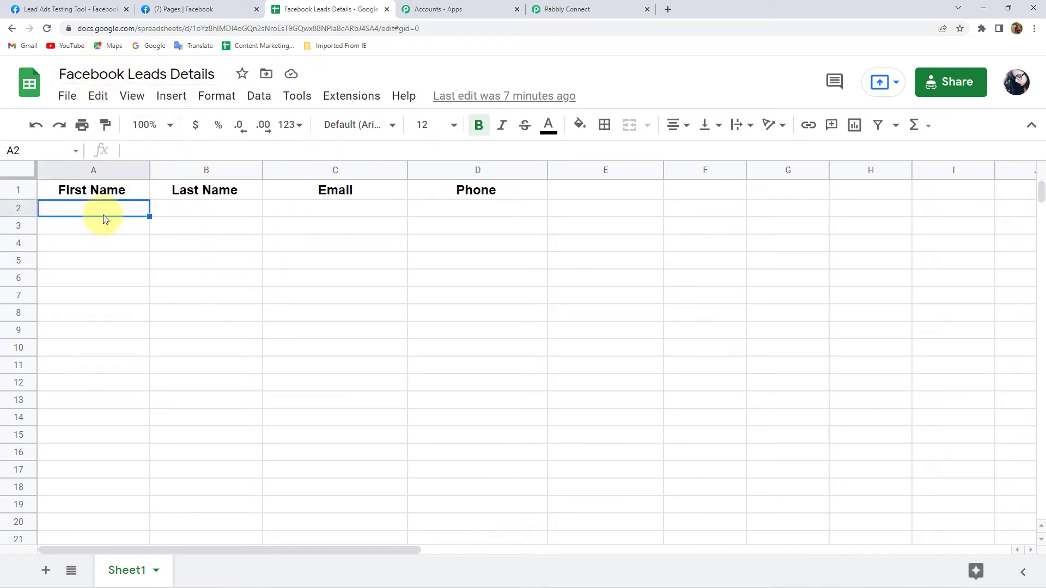
{"action": "left_click_drag", "start_coordinate": [113, 214], "coordinate": [497, 215]}
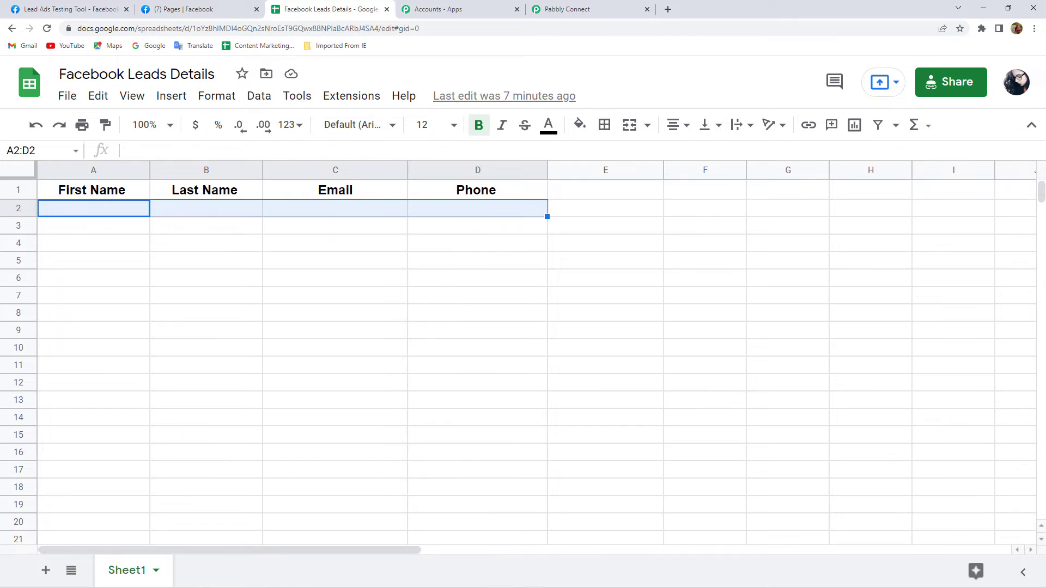
{"action": "left_click", "coordinate": [545, 8]}
{"action": "scroll", "coordinate": [192, 297], "scroll_direction": "down", "scroll_amount": 4}
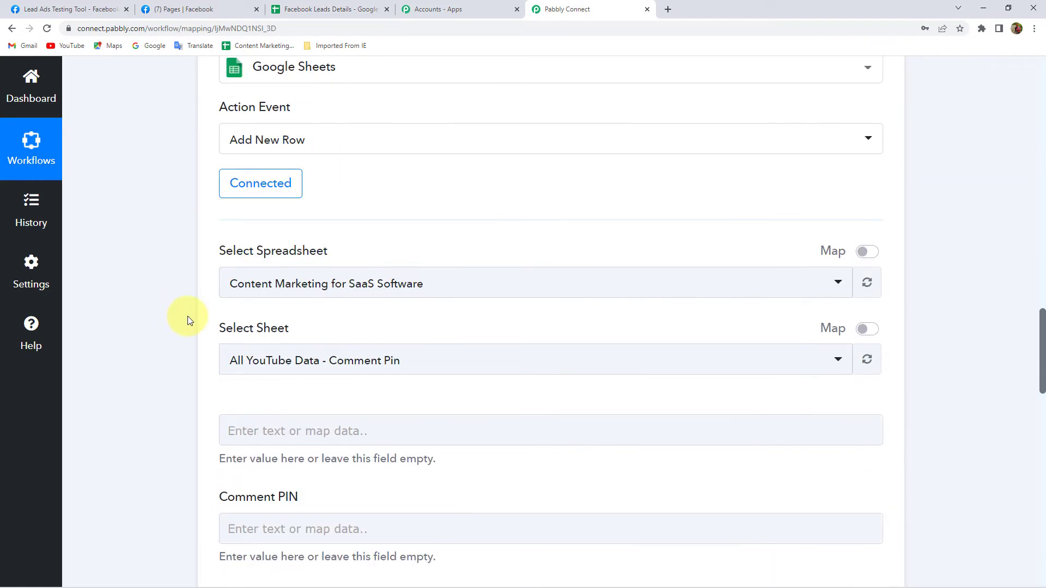
- Target Sheet1 of the Facebook Leads Details spreadsheet, found by searching 'Face'
{"action": "left_click", "coordinate": [316, 279]}
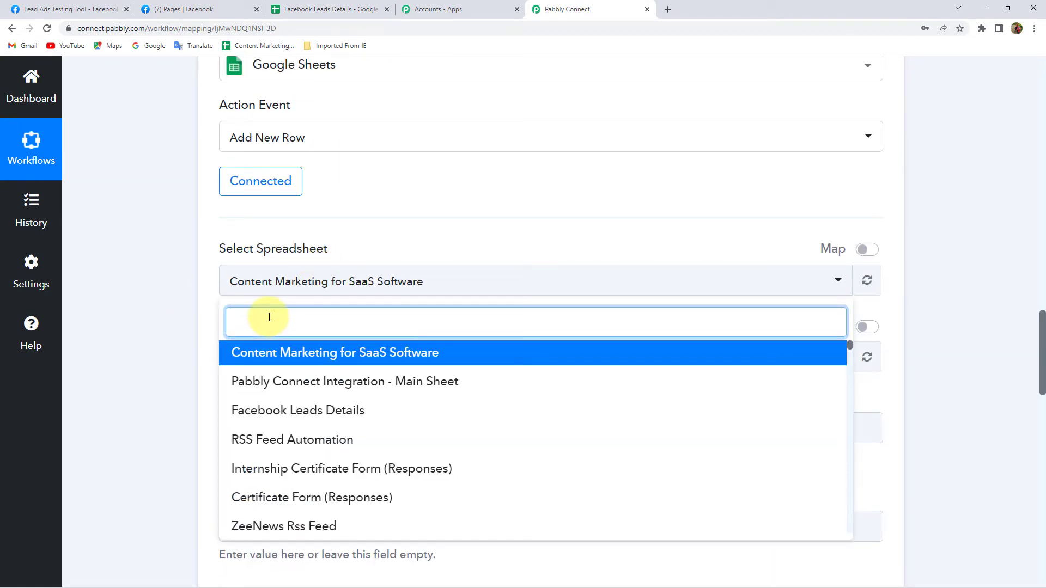
{"action": "type", "text": "Face"}
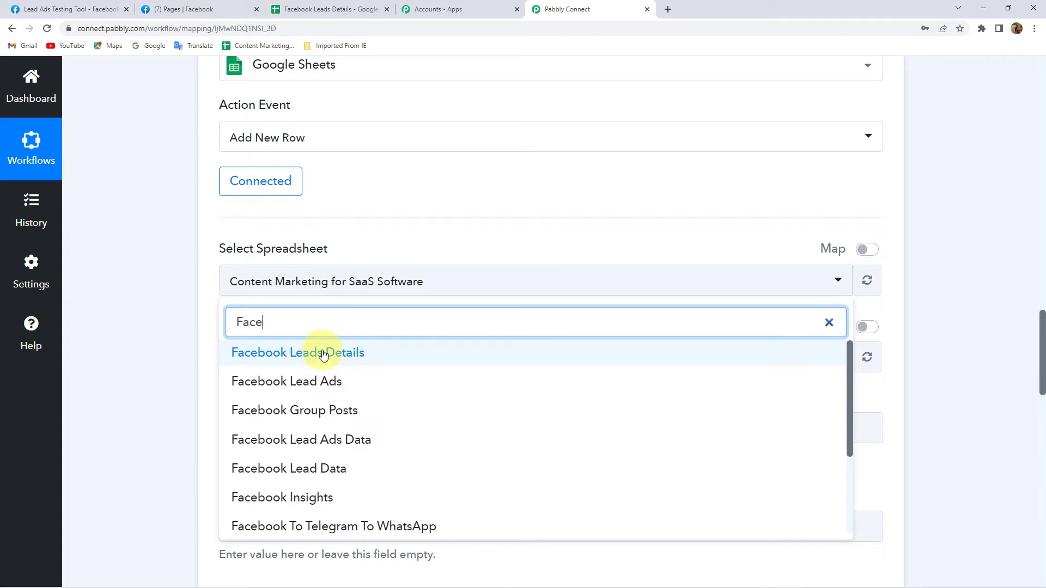
{"action": "left_click", "coordinate": [323, 355]}
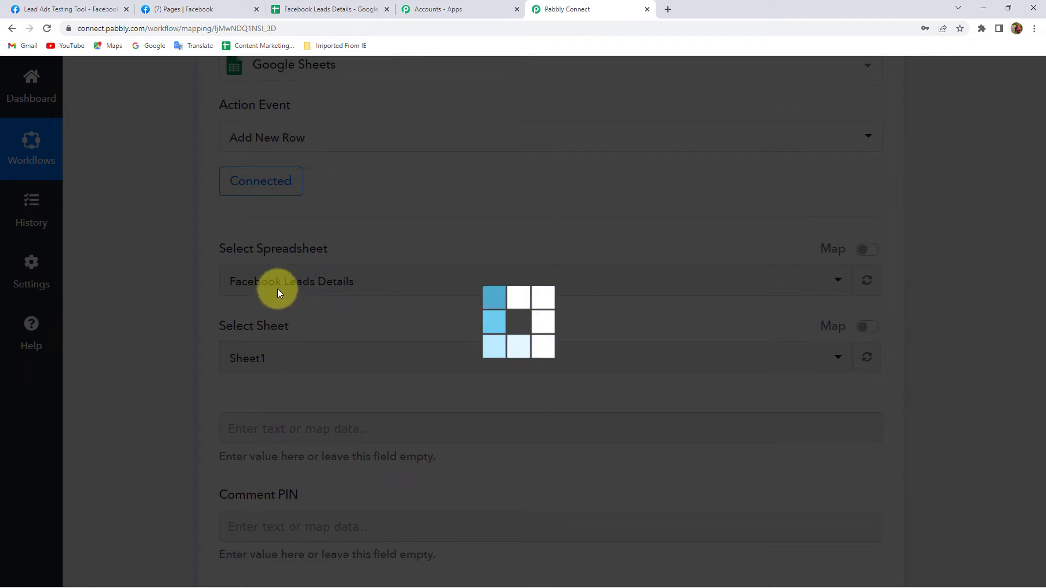
{"action": "scroll", "coordinate": [191, 308], "scroll_direction": "down", "scroll_amount": 2}
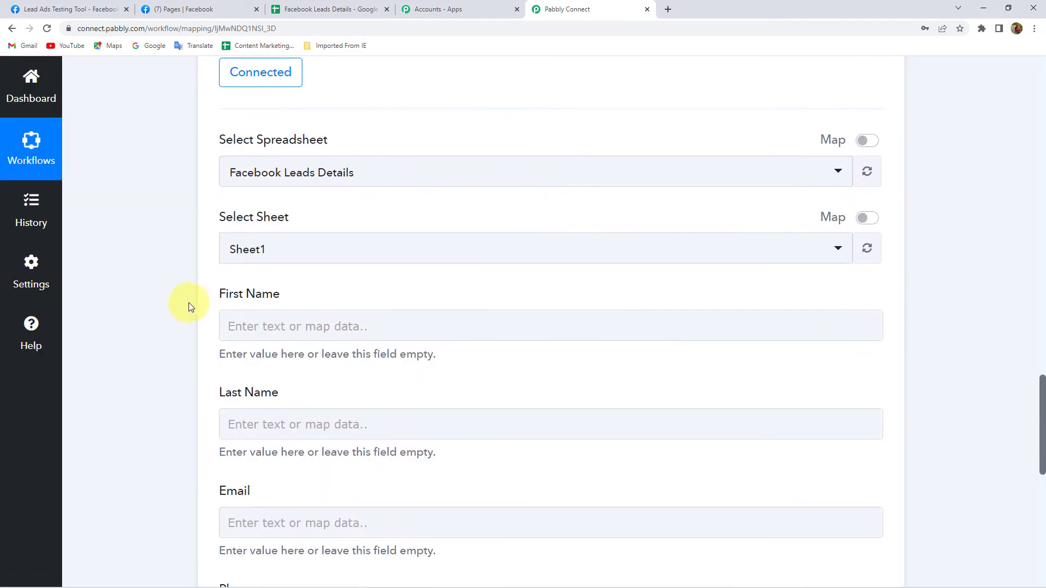
{"action": "left_click", "coordinate": [240, 249]}
{"action": "left_click", "coordinate": [250, 321]}
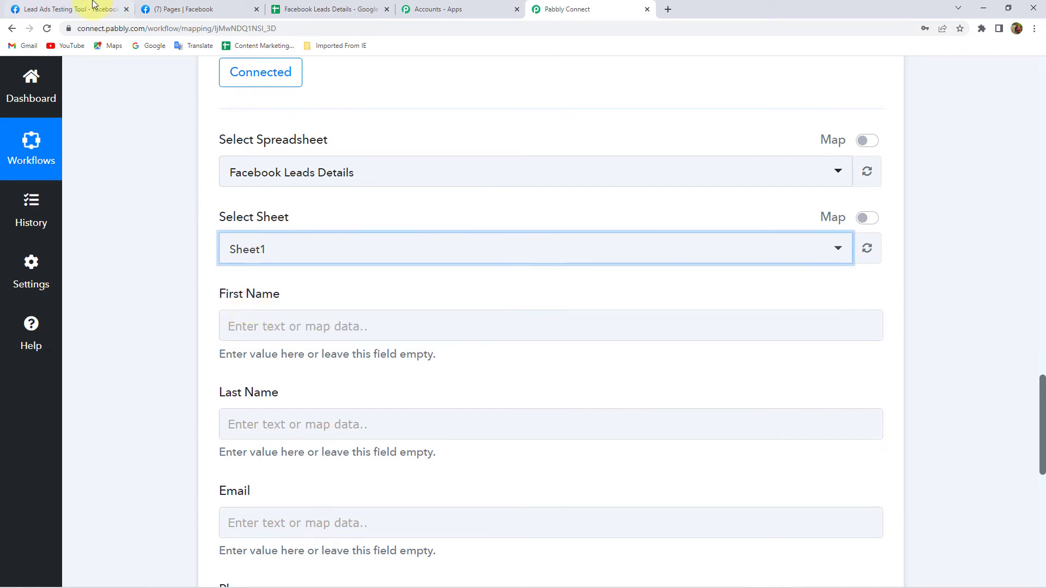
- Compare the spreadsheet's column headers with the First Name, Last Name, Email and Phone fields
{"action": "left_click", "coordinate": [305, 9]}
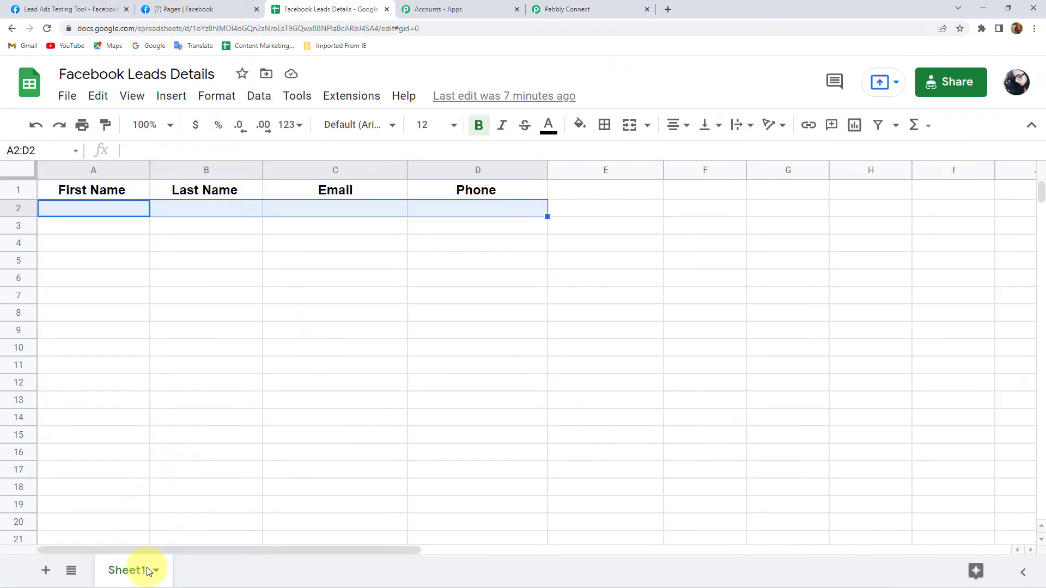
{"action": "left_click", "coordinate": [566, 7]}
{"action": "scroll", "coordinate": [299, 297], "scroll_direction": "down", "scroll_amount": 2}
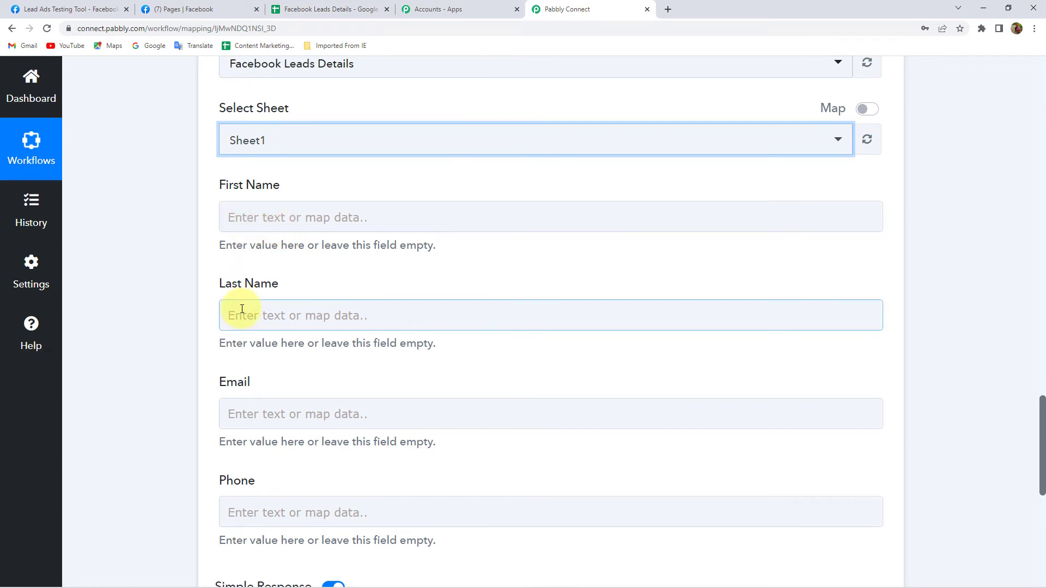
{"action": "scroll", "coordinate": [234, 430], "scroll_direction": "down", "scroll_amount": 2}
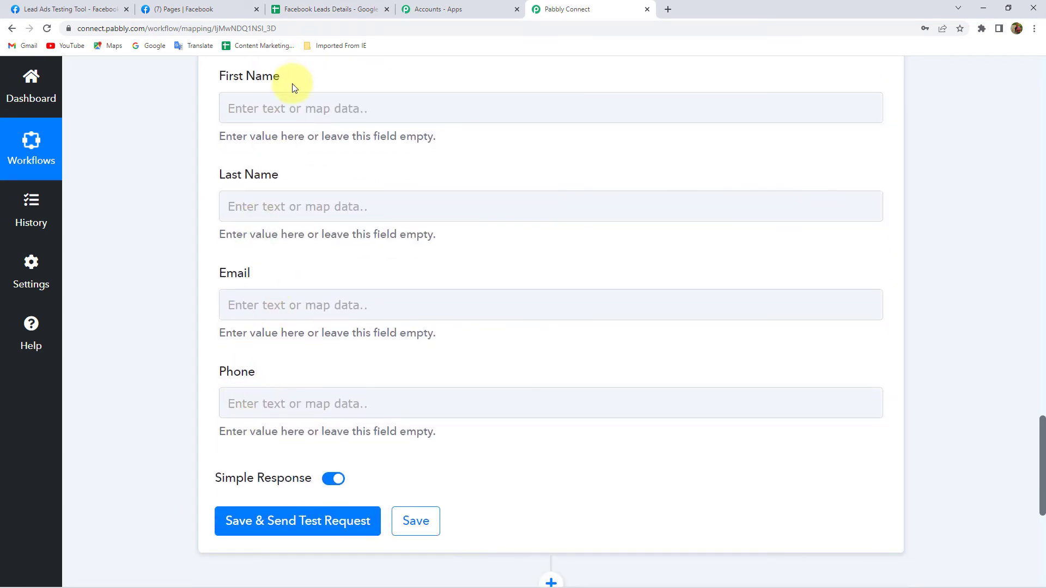
{"action": "left_click", "coordinate": [354, 10]}
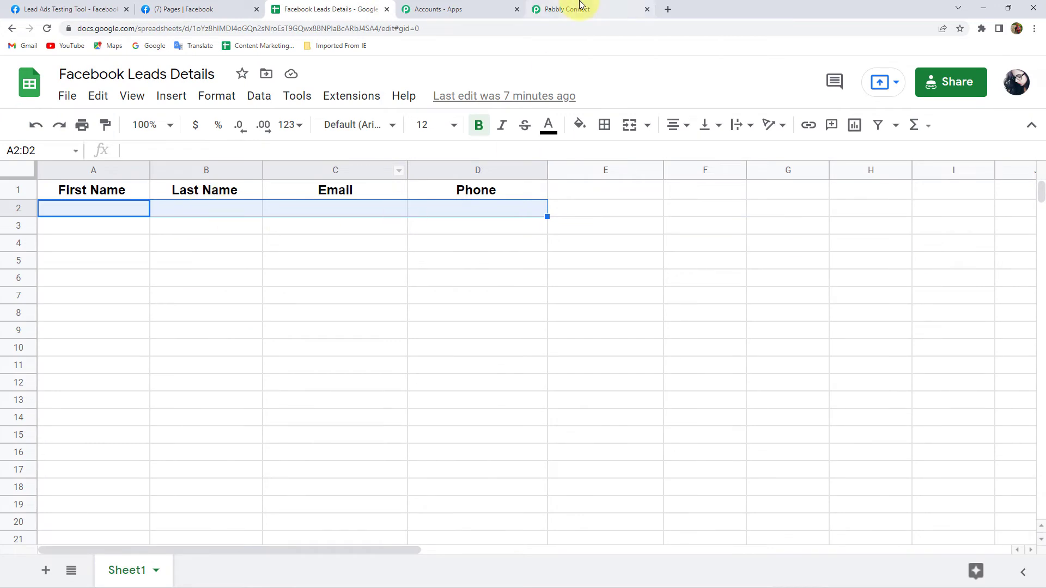
{"action": "left_click", "coordinate": [571, 8]}
- Review the Facebook trigger's Res4 response values, then scroll back to the empty mapping fields
{"action": "left_click", "coordinate": [324, 6]}
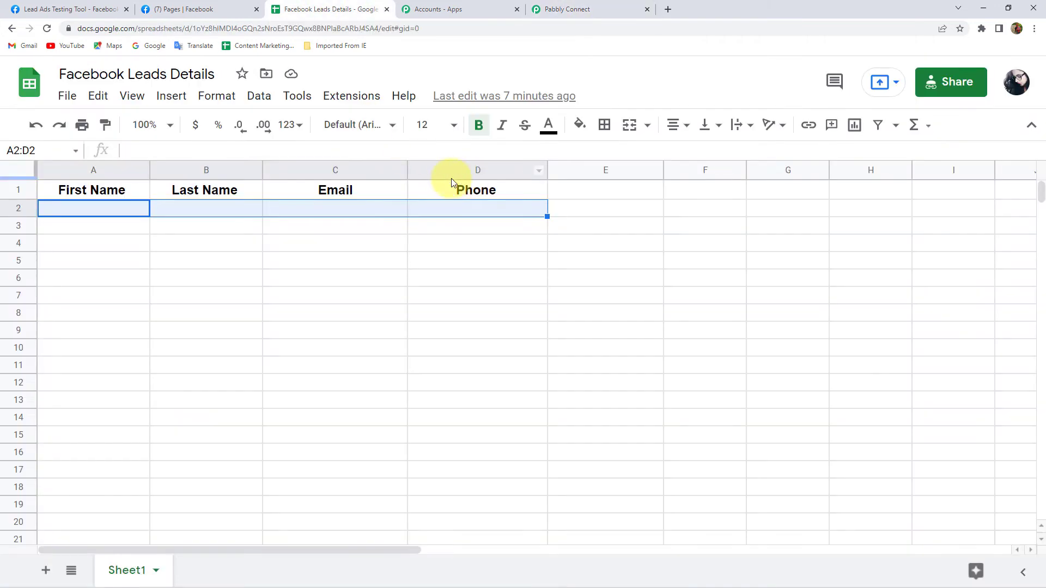
{"action": "left_click", "coordinate": [544, 9]}
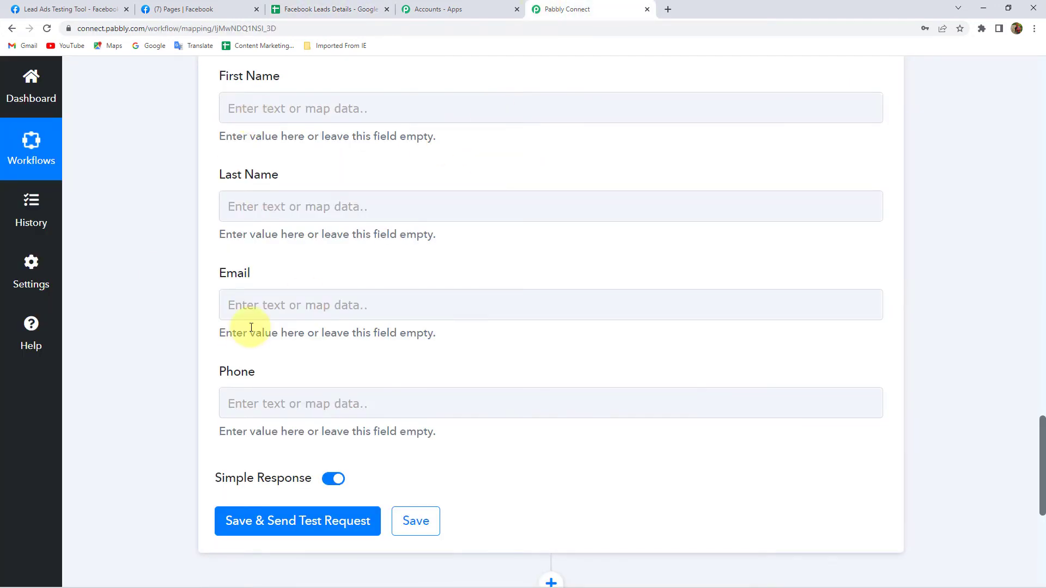
{"action": "scroll", "coordinate": [251, 314], "scroll_direction": "up", "scroll_amount": 2}
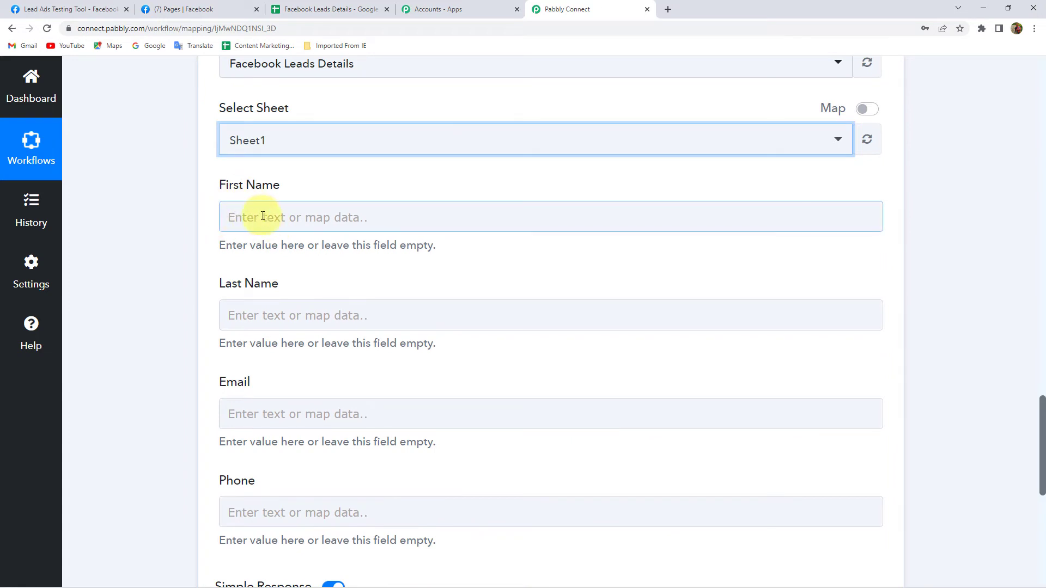
{"action": "scroll", "coordinate": [221, 370], "scroll_direction": "down", "scroll_amount": 2}
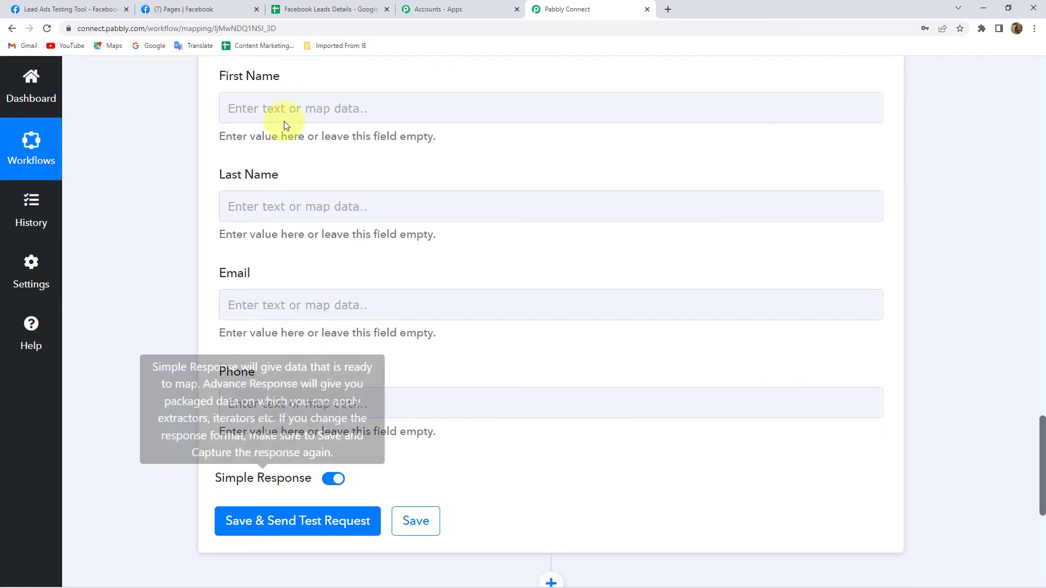
{"action": "scroll", "coordinate": [193, 318], "scroll_direction": "up", "scroll_amount": 1}
{"action": "scroll", "coordinate": [194, 310], "scroll_direction": "up", "scroll_amount": 9}
{"action": "scroll", "coordinate": [194, 309], "scroll_direction": "up", "scroll_amount": 5}
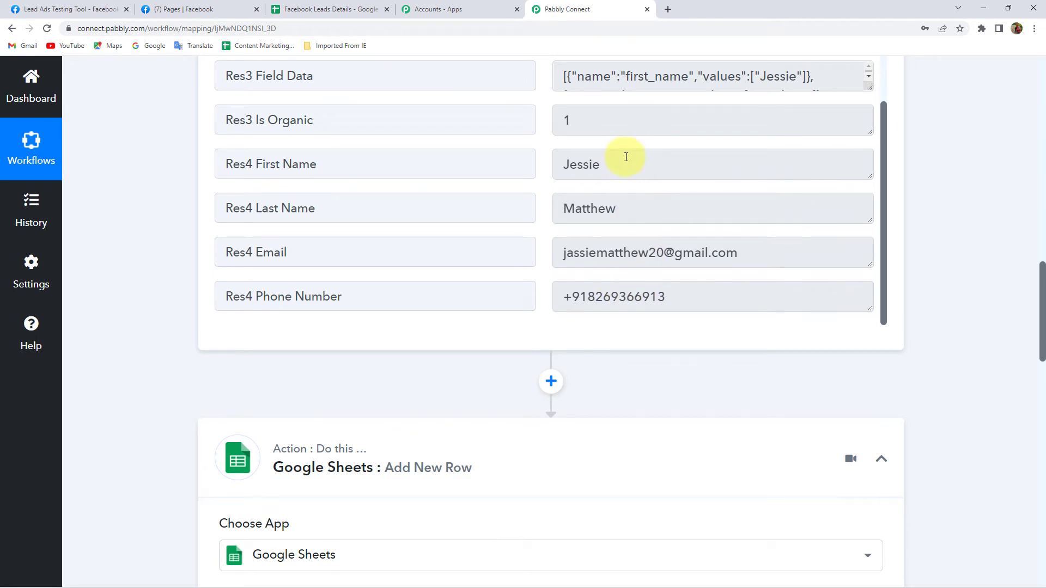
{"action": "scroll", "coordinate": [161, 282], "scroll_direction": "down", "scroll_amount": 5}
{"action": "scroll", "coordinate": [122, 256], "scroll_direction": "down", "scroll_amount": 6}
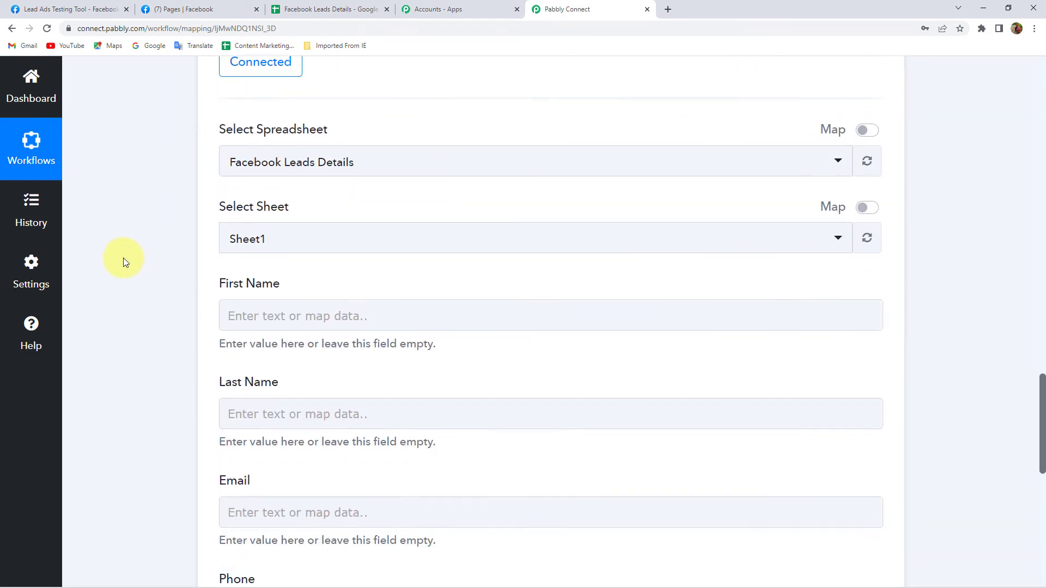
{"action": "scroll", "coordinate": [123, 257], "scroll_direction": "down", "scroll_amount": 2}
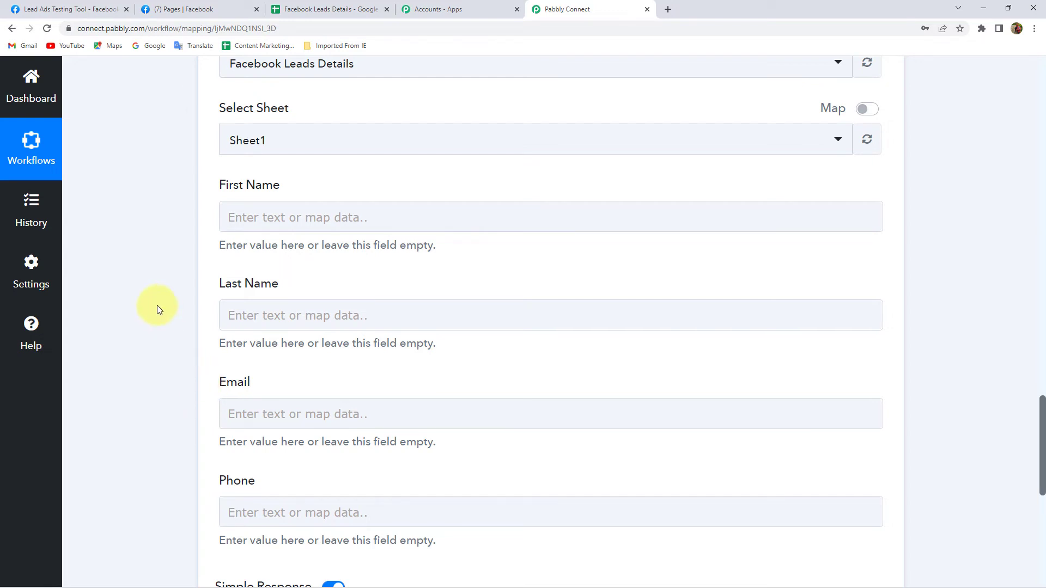
- Map the Facebook lead's Res4 first name value into the First Name field
{"action": "left_click", "coordinate": [240, 188]}
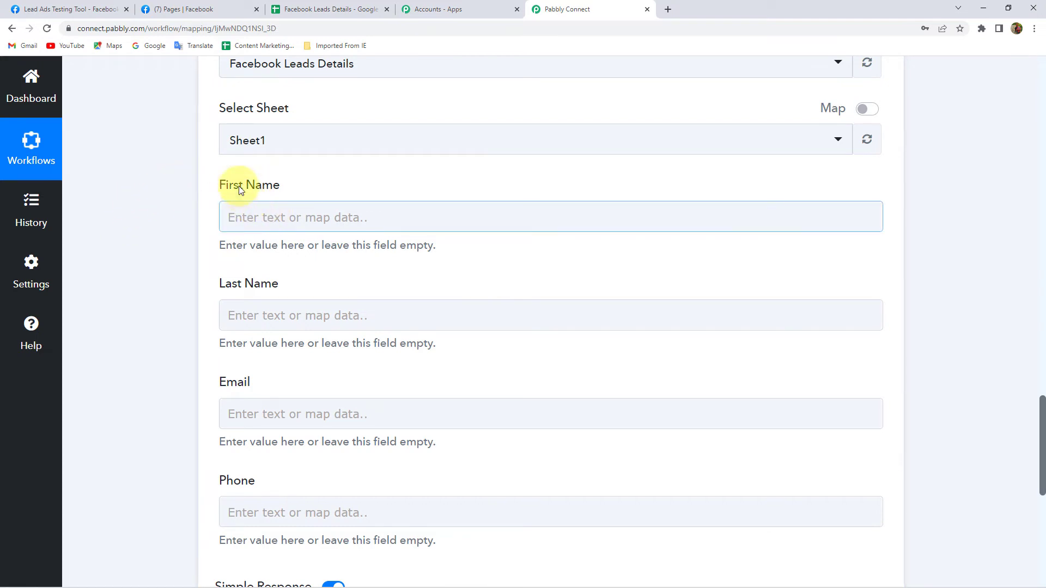
{"action": "left_click", "coordinate": [276, 217]}
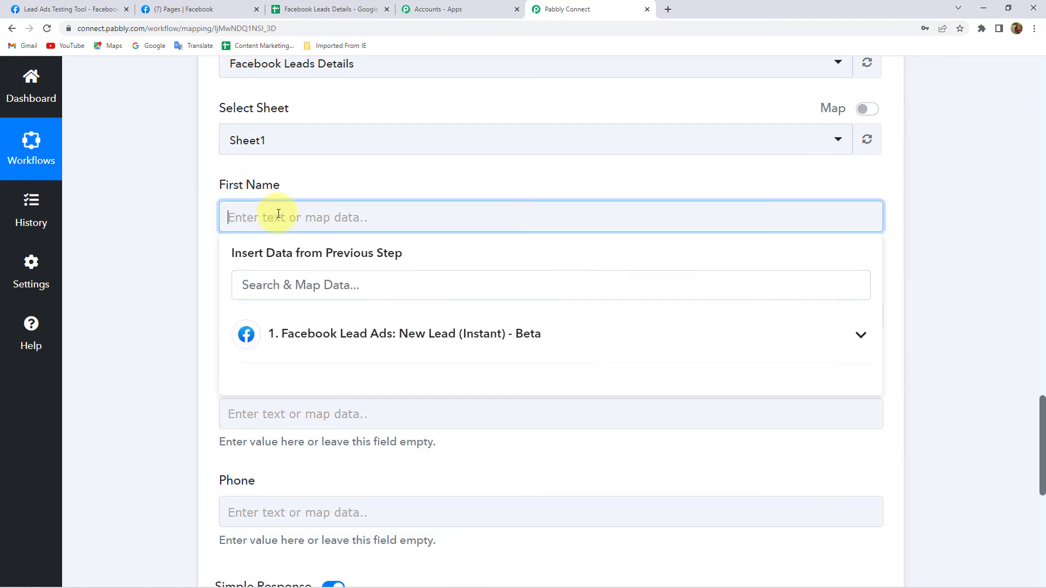
{"action": "left_click", "coordinate": [323, 334]}
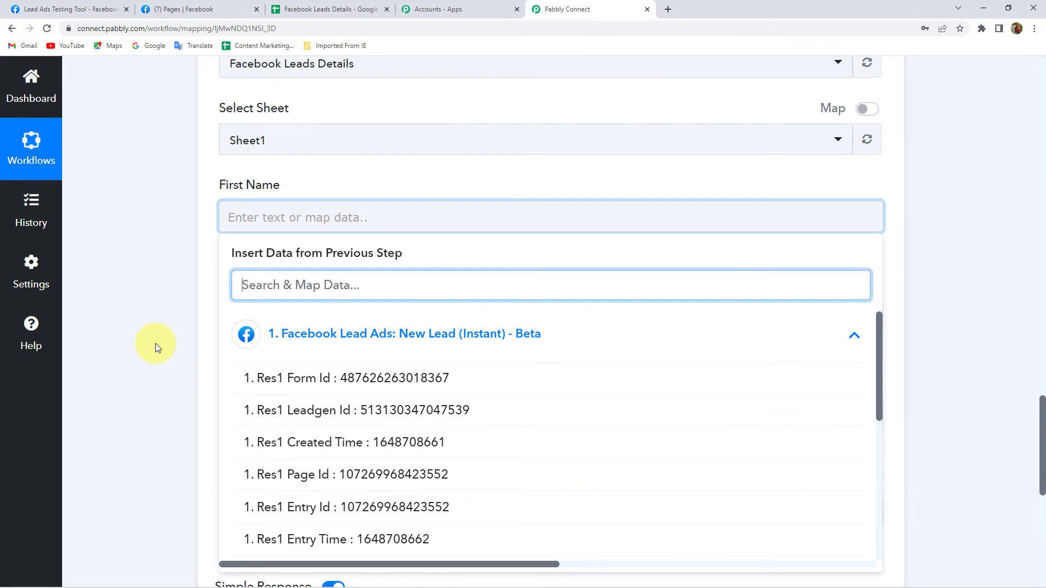
{"action": "scroll", "coordinate": [153, 348], "scroll_direction": "down", "scroll_amount": 1}
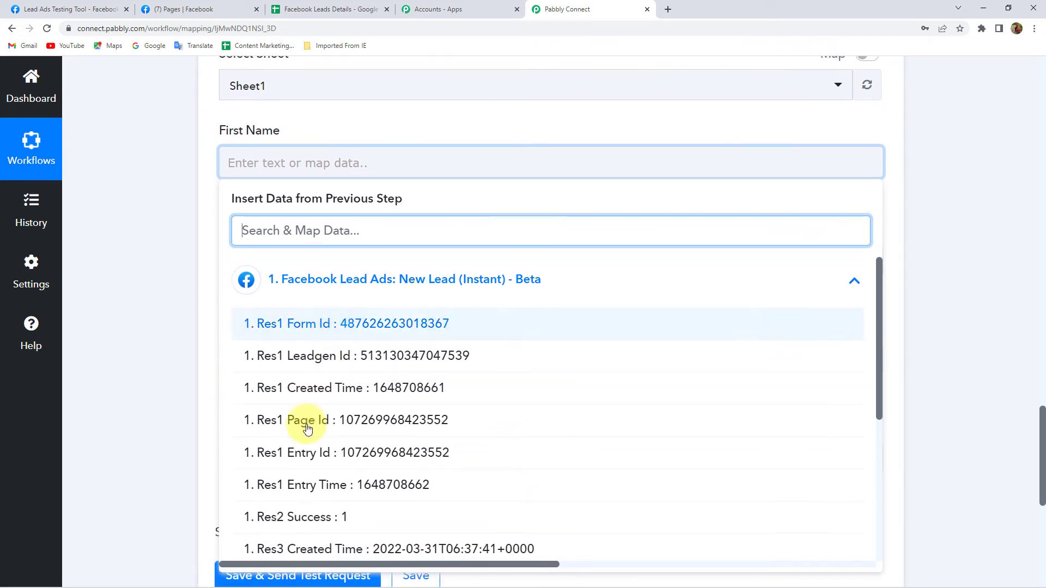
{"action": "scroll", "coordinate": [332, 374], "scroll_direction": "down", "scroll_amount": 2}
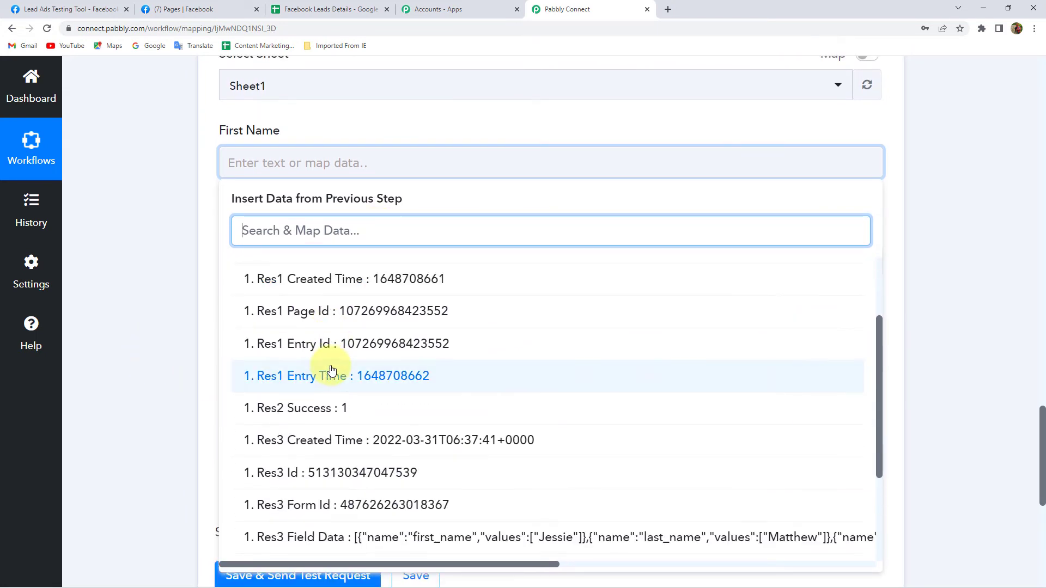
{"action": "scroll", "coordinate": [332, 374], "scroll_direction": "down", "scroll_amount": 2}
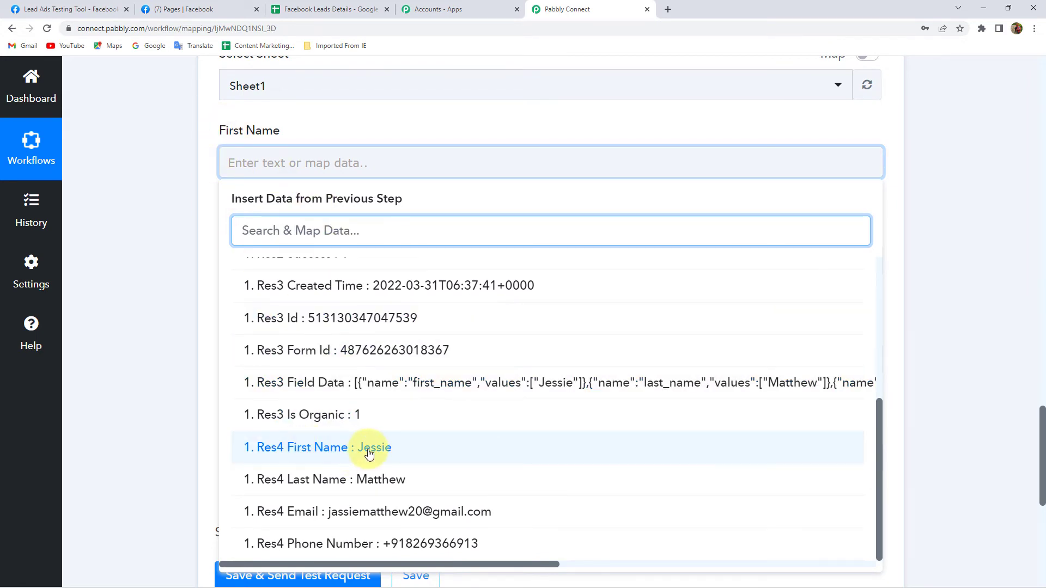
{"action": "left_click", "coordinate": [349, 460]}
{"action": "left_click", "coordinate": [153, 183]}
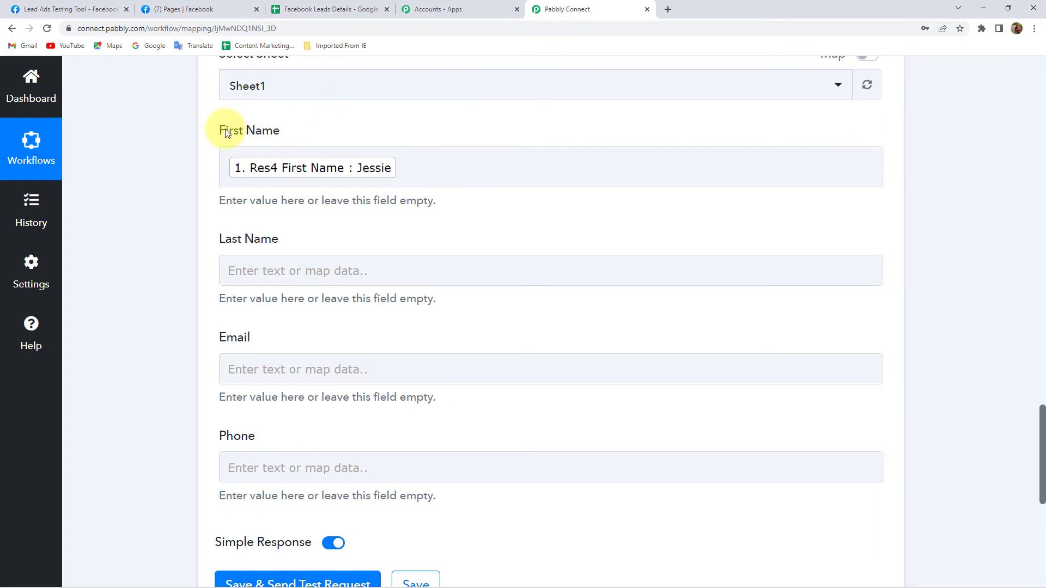
{"action": "left_click", "coordinate": [255, 169]}
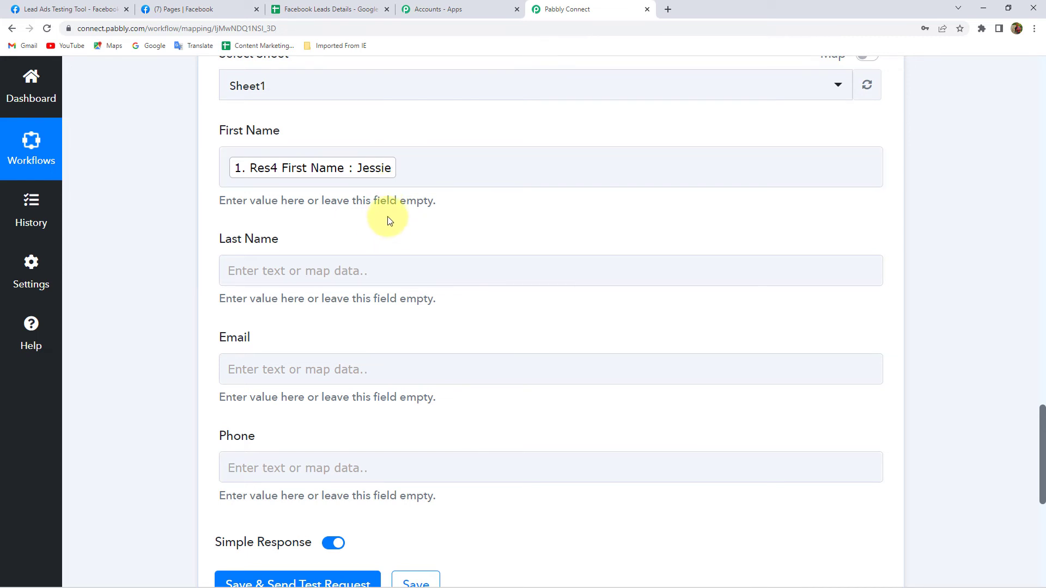
{"action": "scroll", "coordinate": [389, 218], "scroll_direction": "down", "scroll_amount": 1}
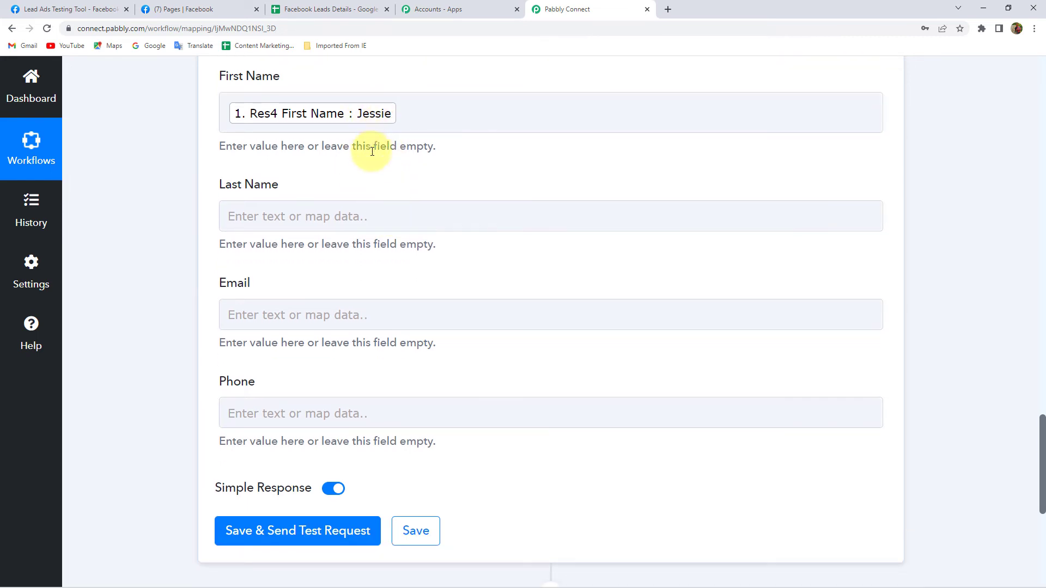
{"action": "scroll", "coordinate": [327, 141], "scroll_direction": "down", "scroll_amount": 2}
- Map the lead's last name and email values into the Last Name and Email fields
{"action": "left_click", "coordinate": [262, 107]}
{"action": "left_click", "coordinate": [246, 225]}
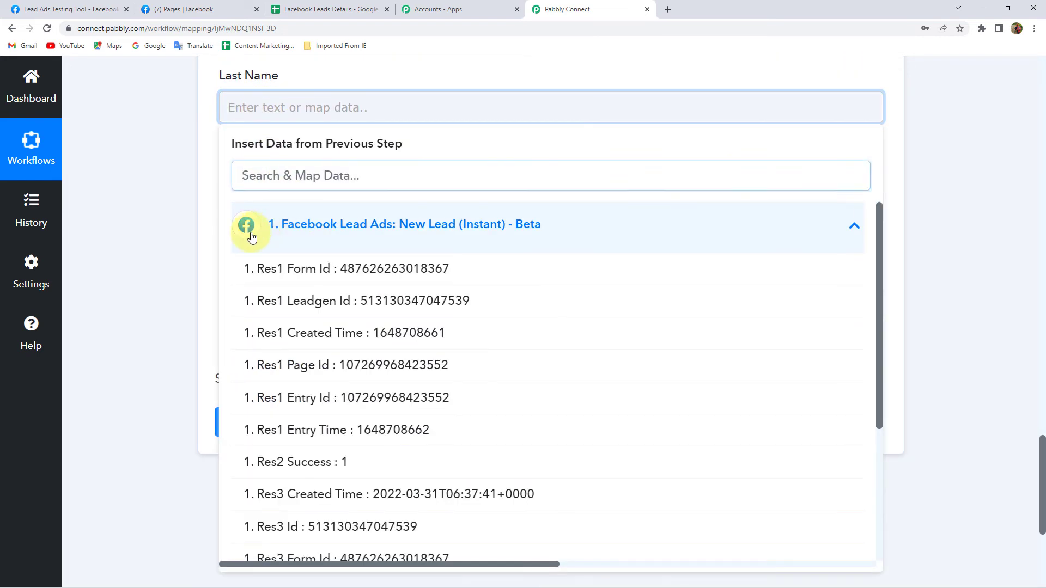
{"action": "scroll", "coordinate": [378, 411], "scroll_direction": "down", "scroll_amount": 3}
{"action": "scroll", "coordinate": [367, 463], "scroll_direction": "down", "scroll_amount": 1}
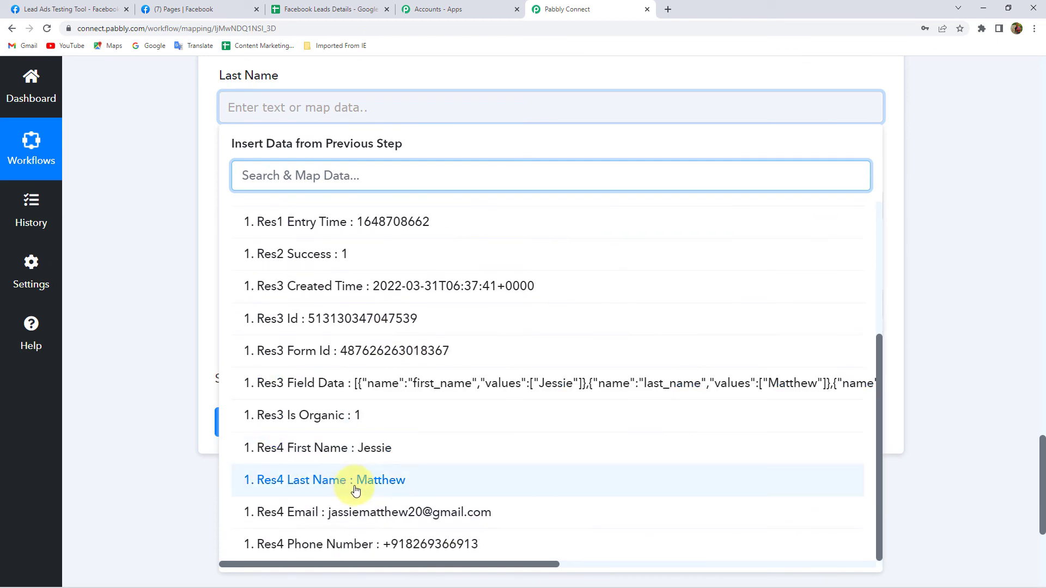
{"action": "left_click", "coordinate": [355, 482]}
{"action": "left_click", "coordinate": [177, 202]}
{"action": "left_click", "coordinate": [270, 215]}
{"action": "left_click", "coordinate": [305, 337]}
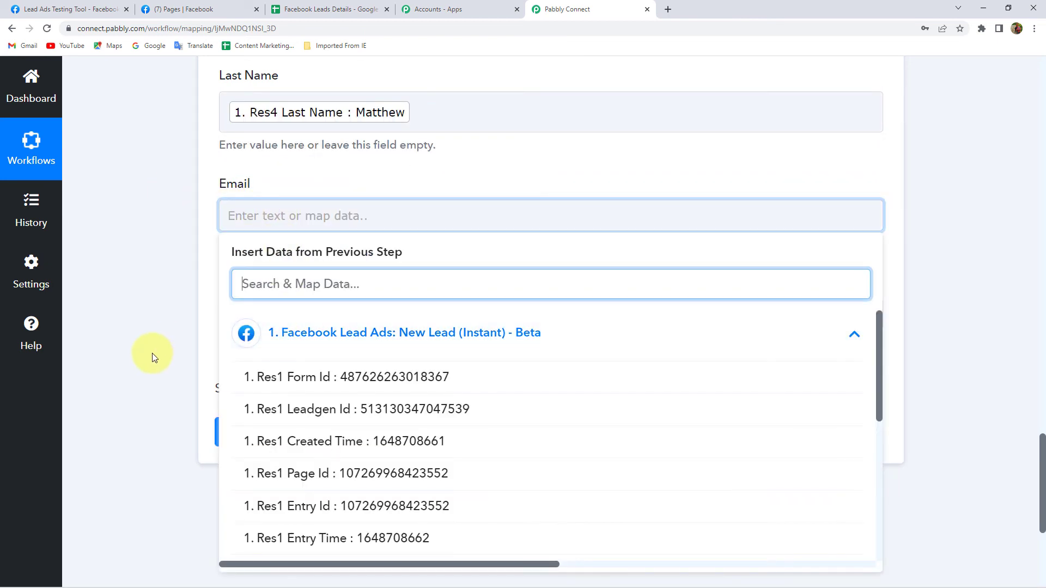
{"action": "scroll", "coordinate": [396, 409], "scroll_direction": "down", "scroll_amount": 4}
{"action": "scroll", "coordinate": [397, 478], "scroll_direction": "down", "scroll_amount": 1}
{"action": "scroll", "coordinate": [365, 512], "scroll_direction": "down", "scroll_amount": 1}
{"action": "left_click", "coordinate": [364, 512]}
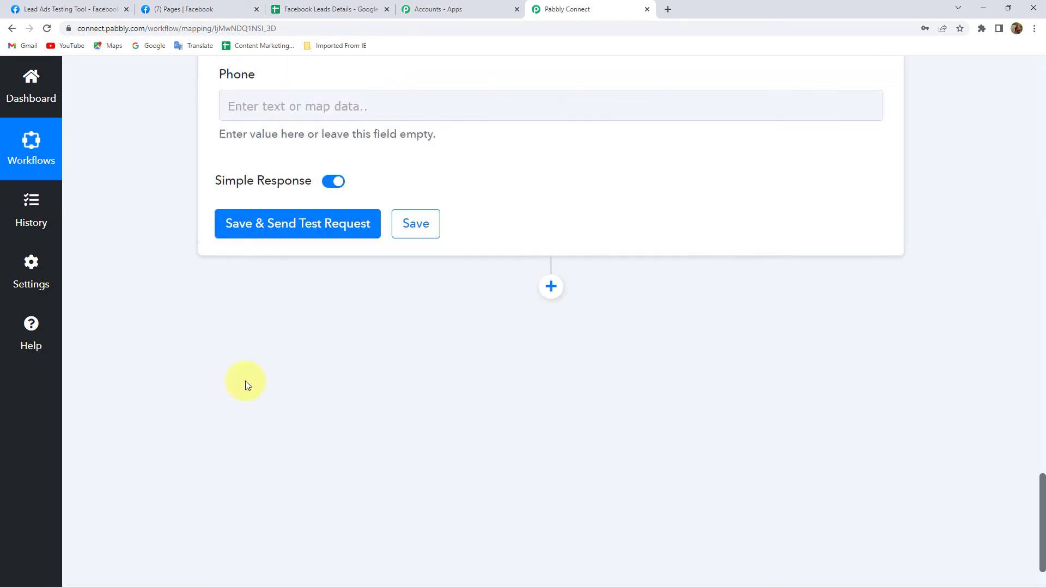
- Map the lead's phone number into the Phone field and close the data list
{"action": "left_click", "coordinate": [310, 105]}
{"action": "left_click", "coordinate": [332, 251]}
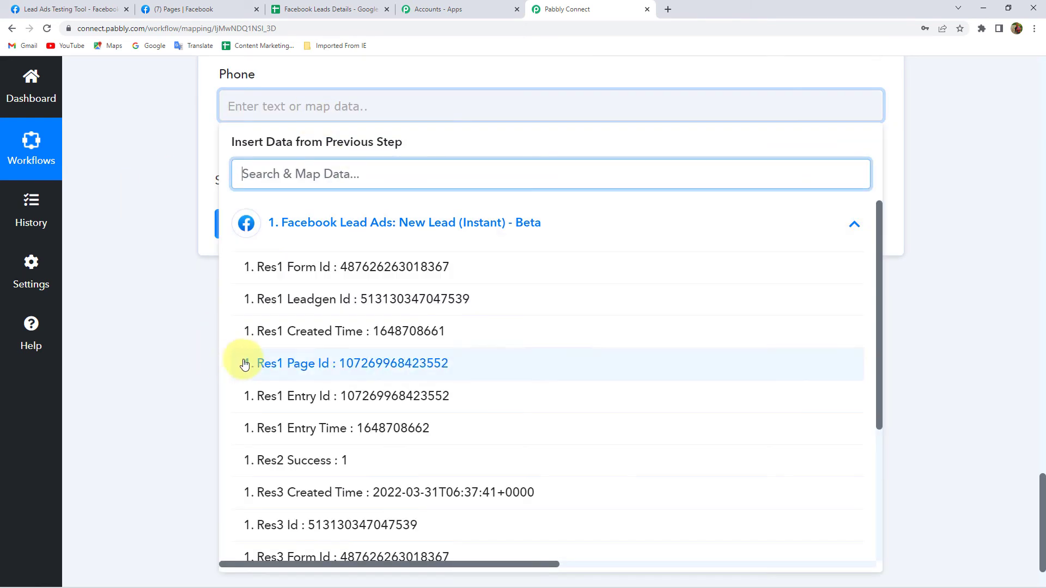
{"action": "scroll", "coordinate": [397, 466], "scroll_direction": "down", "scroll_amount": 3}
{"action": "scroll", "coordinate": [401, 537], "scroll_direction": "down", "scroll_amount": 1}
{"action": "left_click", "coordinate": [401, 539]}
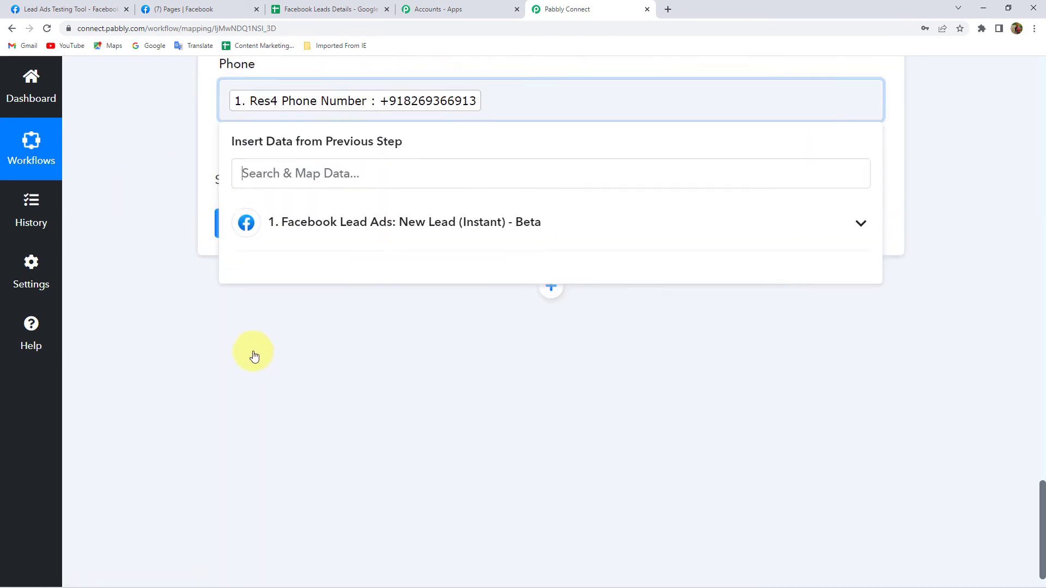
{"action": "scroll", "coordinate": [252, 353], "scroll_direction": "up", "scroll_amount": 4}
{"action": "left_click", "coordinate": [194, 304]}
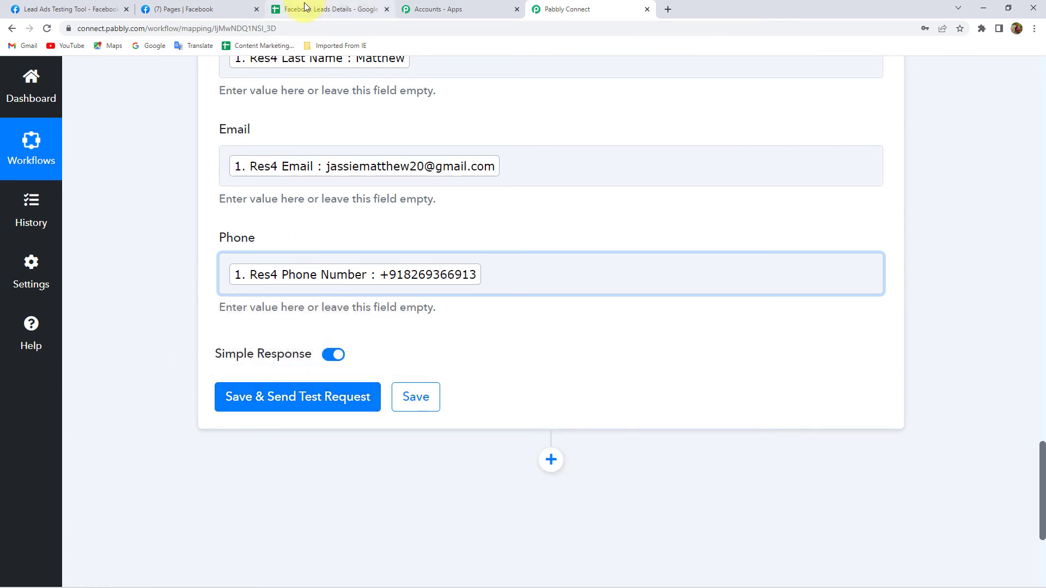
{"action": "left_click", "coordinate": [304, 9]}
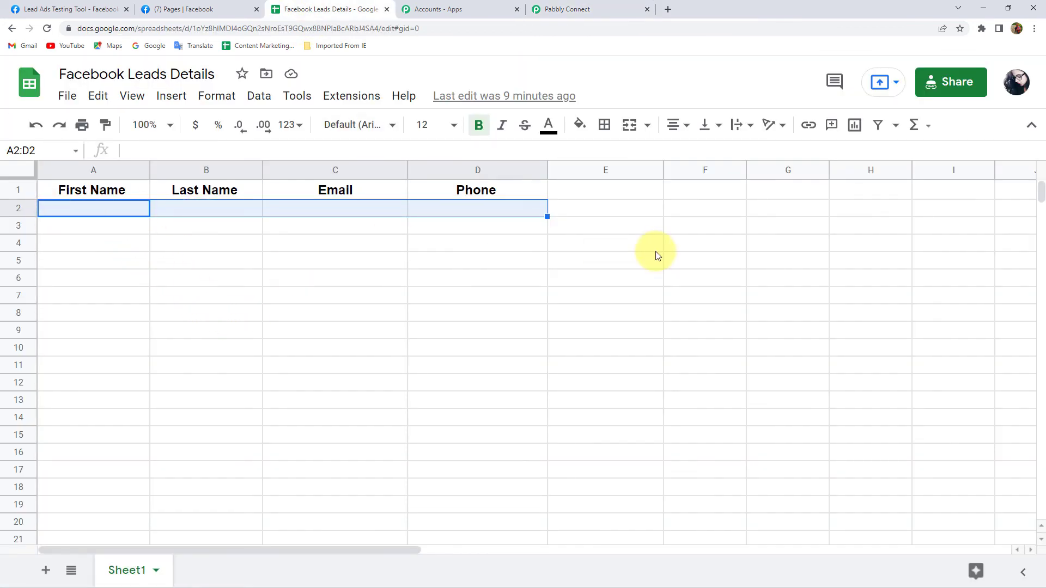
- Save the Google Sheets step and send a test request
{"action": "left_click", "coordinate": [575, 9]}
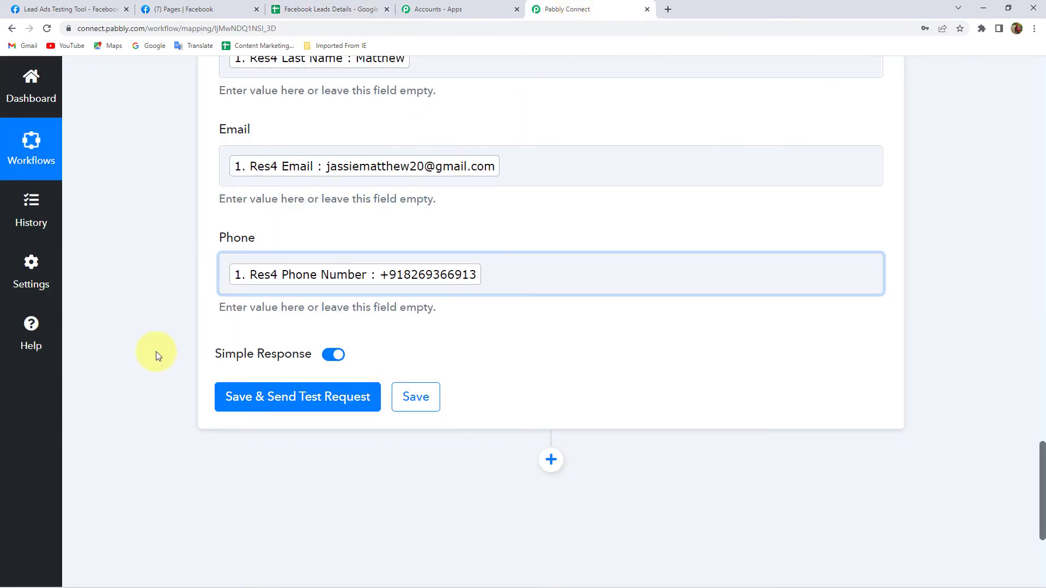
{"action": "left_click", "coordinate": [272, 400]}
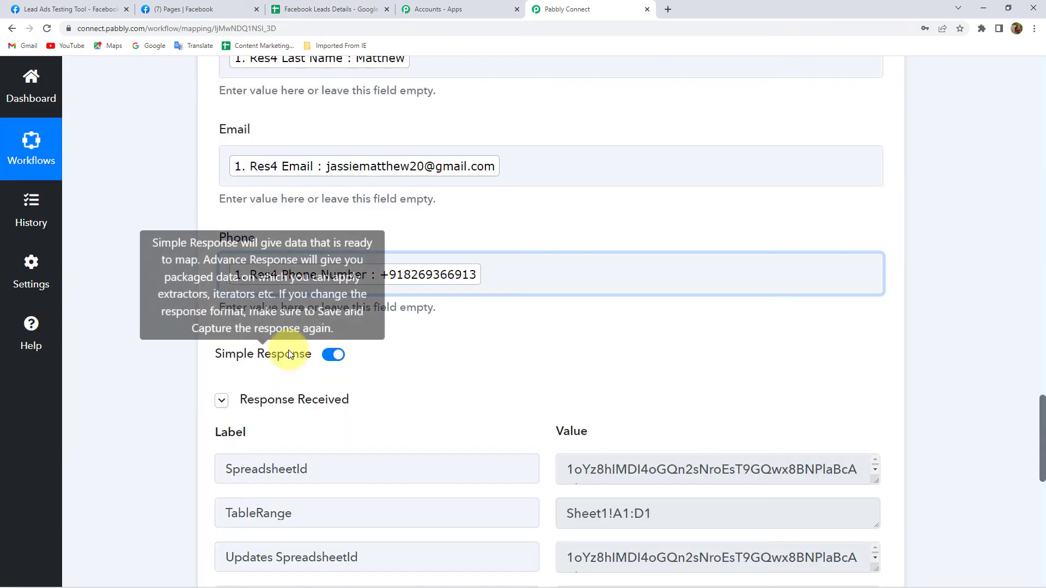
{"action": "scroll", "coordinate": [201, 414], "scroll_direction": "down", "scroll_amount": 2}
{"action": "scroll", "coordinate": [200, 414], "scroll_direction": "down", "scroll_amount": 1}
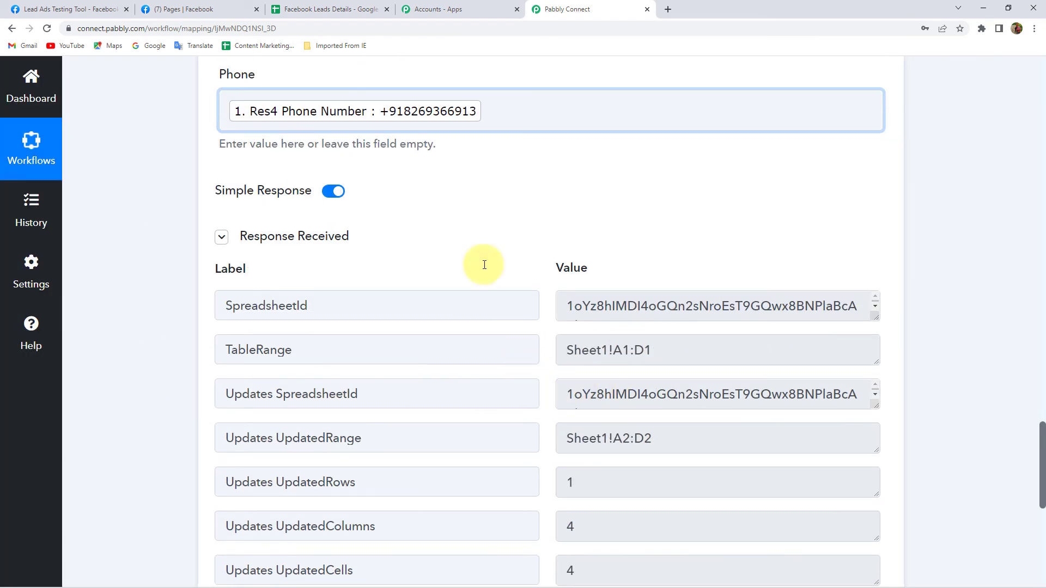
- Widen column C to fit the email and verify the test lead's values in A2 through D2
{"action": "left_click", "coordinate": [298, 7]}
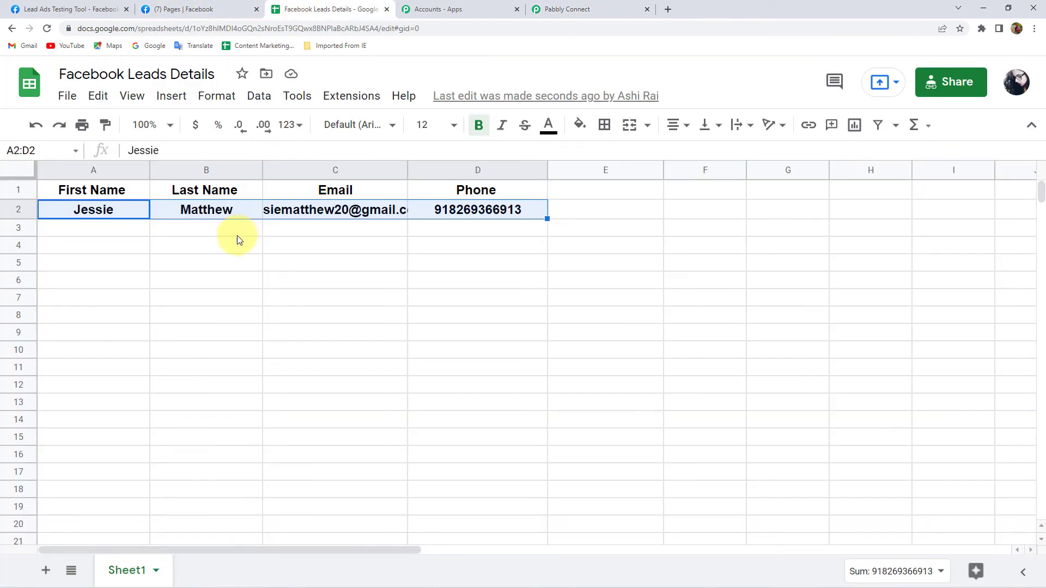
{"action": "left_click_drag", "start_coordinate": [405, 168], "coordinate": [451, 168]}
{"action": "left_click", "coordinate": [352, 264]}
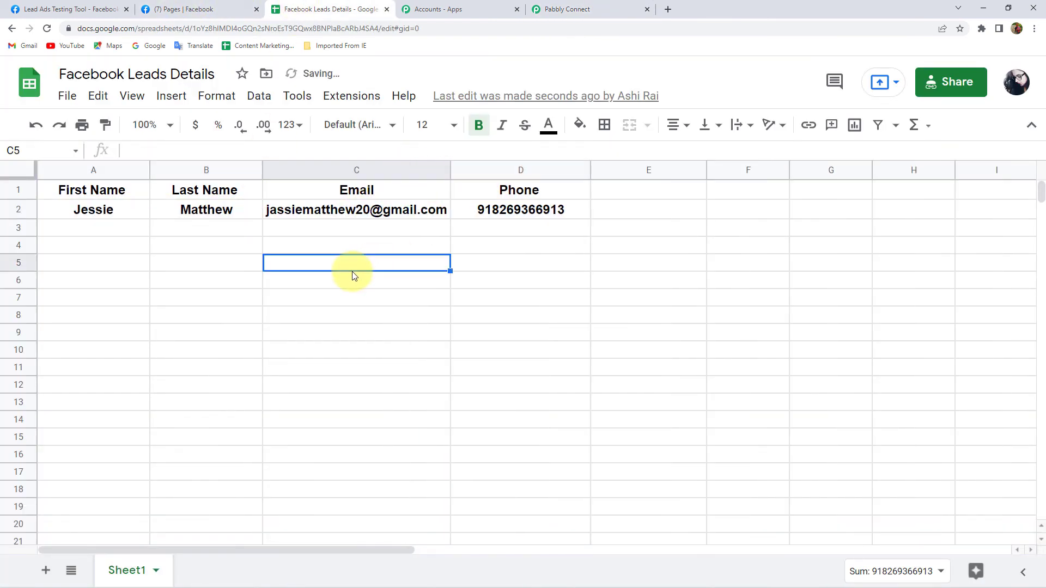
{"action": "left_click", "coordinate": [106, 211]}
{"action": "left_click", "coordinate": [241, 210]}
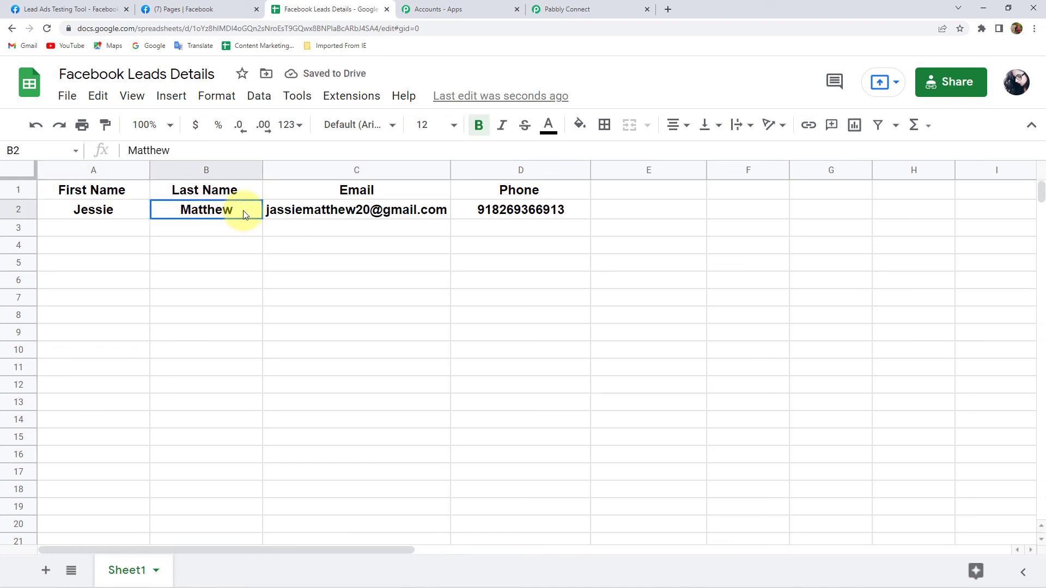
{"action": "left_click", "coordinate": [359, 212]}
{"action": "left_click", "coordinate": [522, 212]}
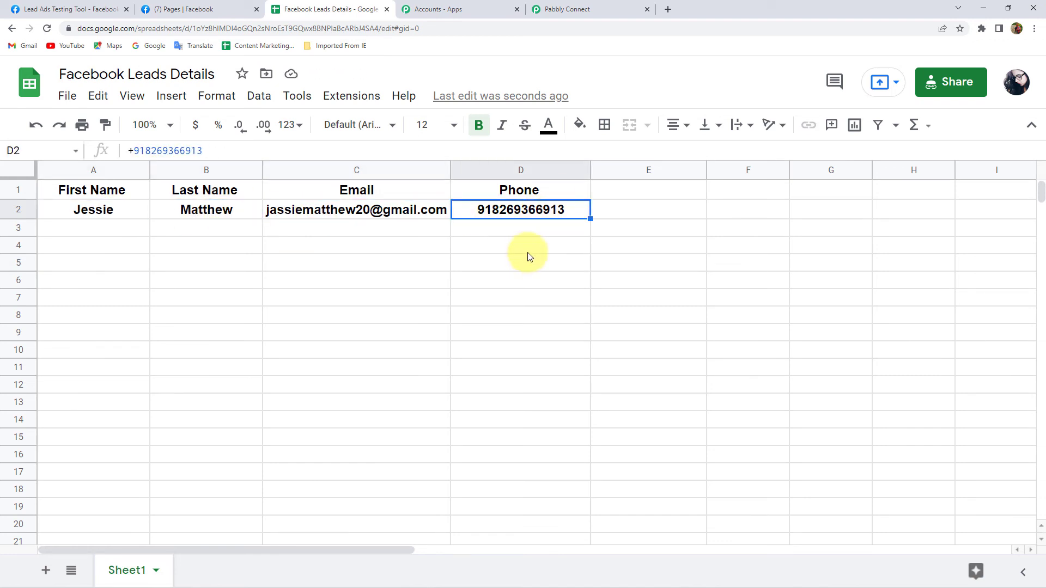
- Save the Google Sheets action step and dismiss the success confirmation
{"action": "left_click", "coordinate": [577, 9]}
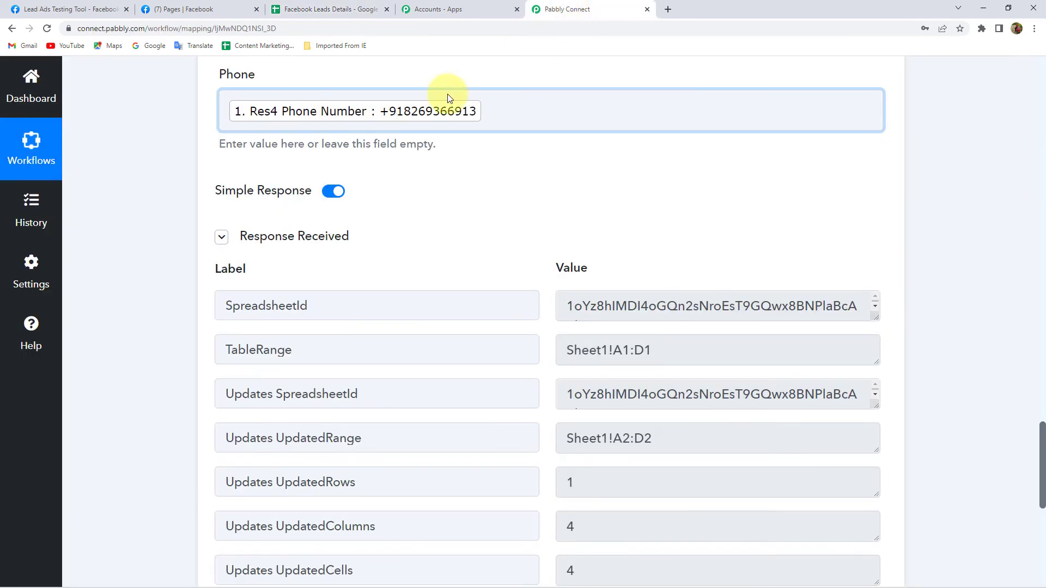
{"action": "scroll", "coordinate": [143, 289], "scroll_direction": "down", "scroll_amount": 2}
{"action": "scroll", "coordinate": [143, 289], "scroll_direction": "down", "scroll_amount": 2}
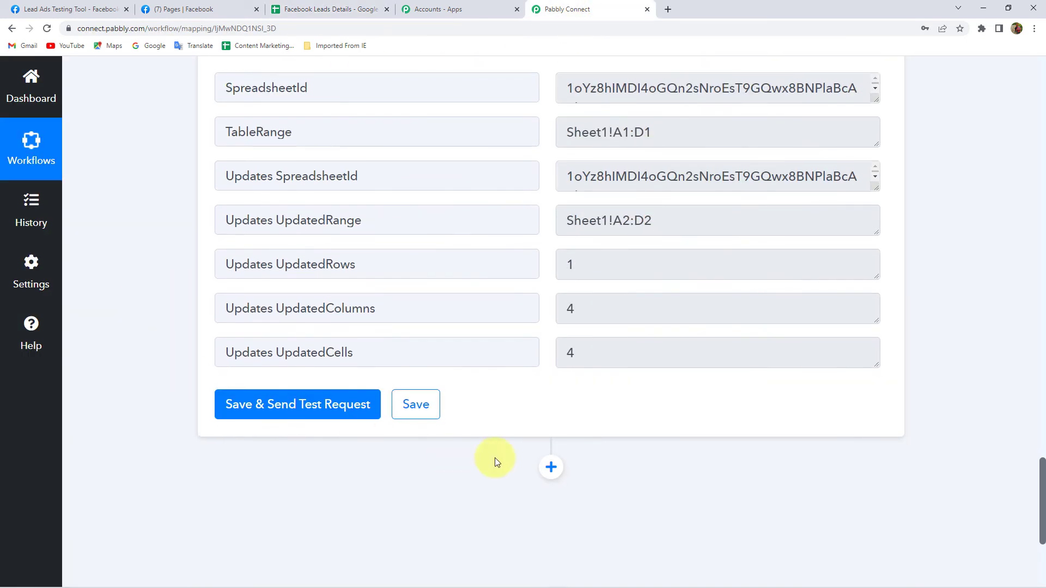
{"action": "left_click", "coordinate": [414, 406]}
{"action": "left_click", "coordinate": [506, 411]}
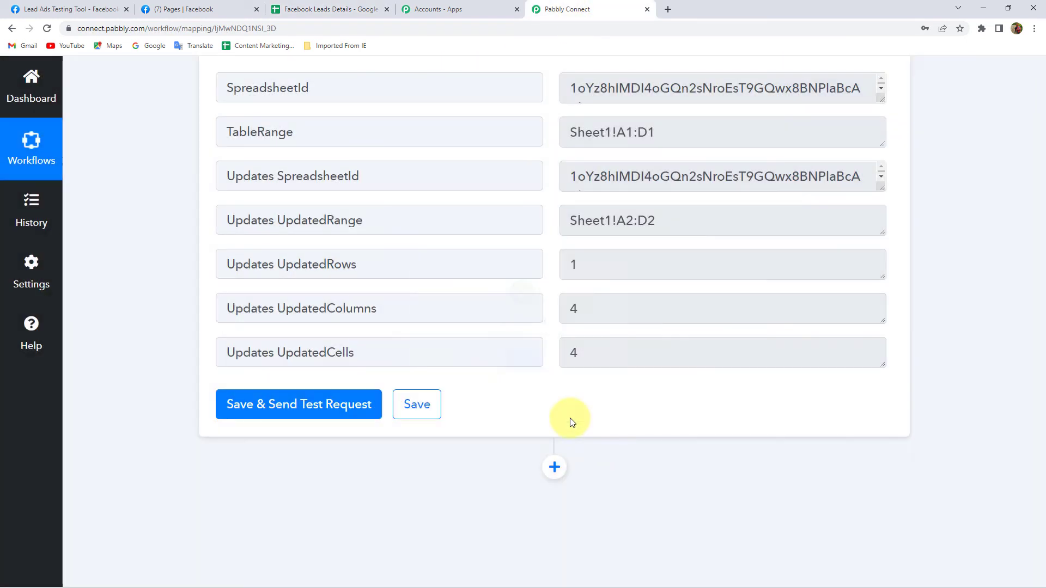
- Collapse the Google Sheets action and Facebook Lead Ads trigger steps
{"action": "scroll", "coordinate": [499, 409], "scroll_direction": "up", "scroll_amount": 5}
{"action": "scroll", "coordinate": [497, 404], "scroll_direction": "down", "scroll_amount": 15}
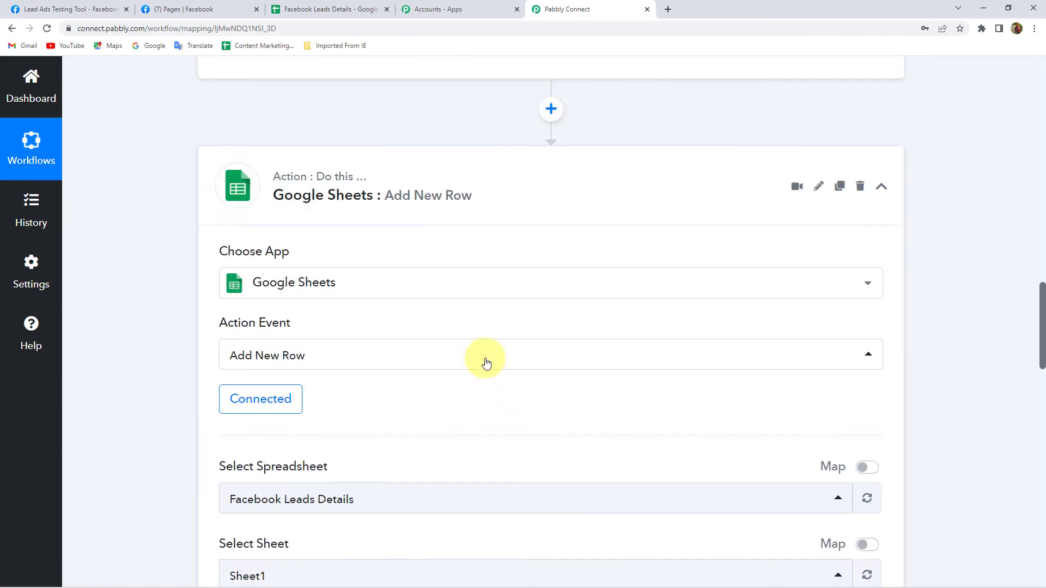
{"action": "left_click", "coordinate": [418, 177]}
{"action": "scroll", "coordinate": [419, 178], "scroll_direction": "up", "scroll_amount": 9}
{"action": "scroll", "coordinate": [423, 166], "scroll_direction": "up", "scroll_amount": 6}
{"action": "scroll", "coordinate": [626, 124], "scroll_direction": "up", "scroll_amount": 4}
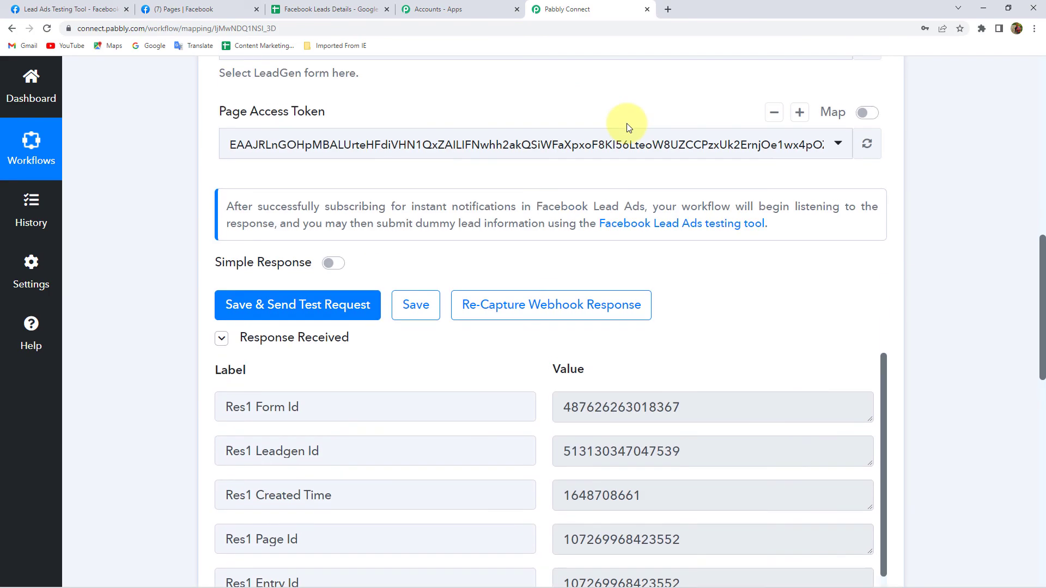
{"action": "scroll", "coordinate": [573, 159], "scroll_direction": "up", "scroll_amount": 8}
{"action": "scroll", "coordinate": [398, 203], "scroll_direction": "up", "scroll_amount": 2}
{"action": "left_click", "coordinate": [397, 203]}
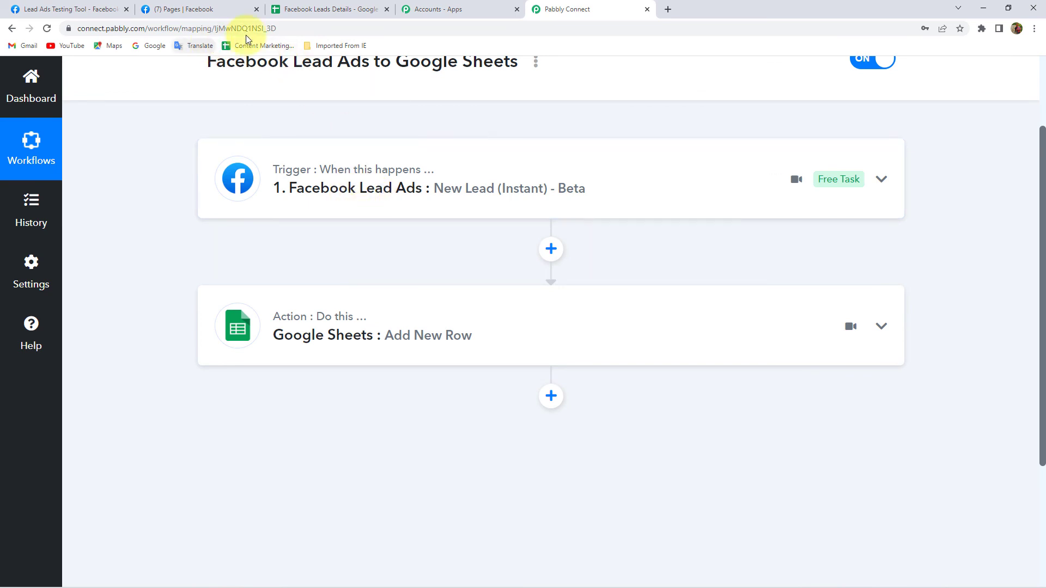
{"action": "left_click", "coordinate": [321, 9]}
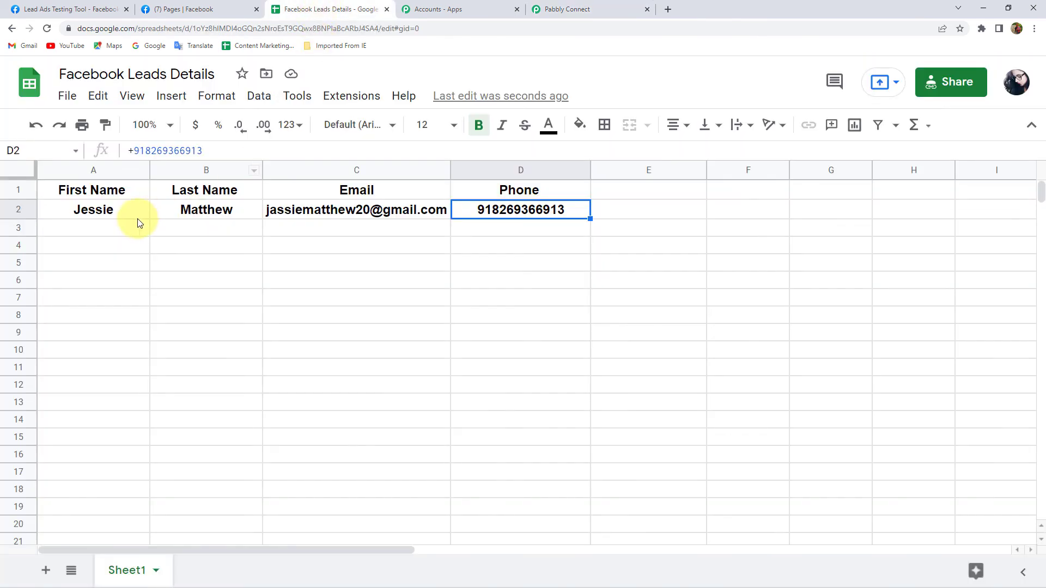
{"action": "left_click", "coordinate": [213, 246]}
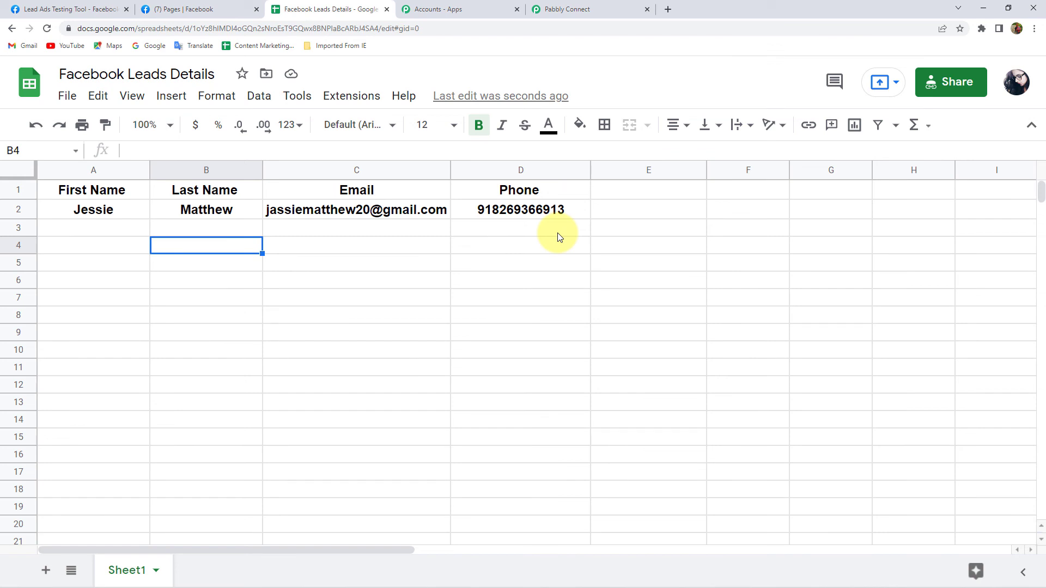
- Go back to the top of the Facebook Lead Ads to Google Sheets workflow page
{"action": "left_click", "coordinate": [544, 9]}
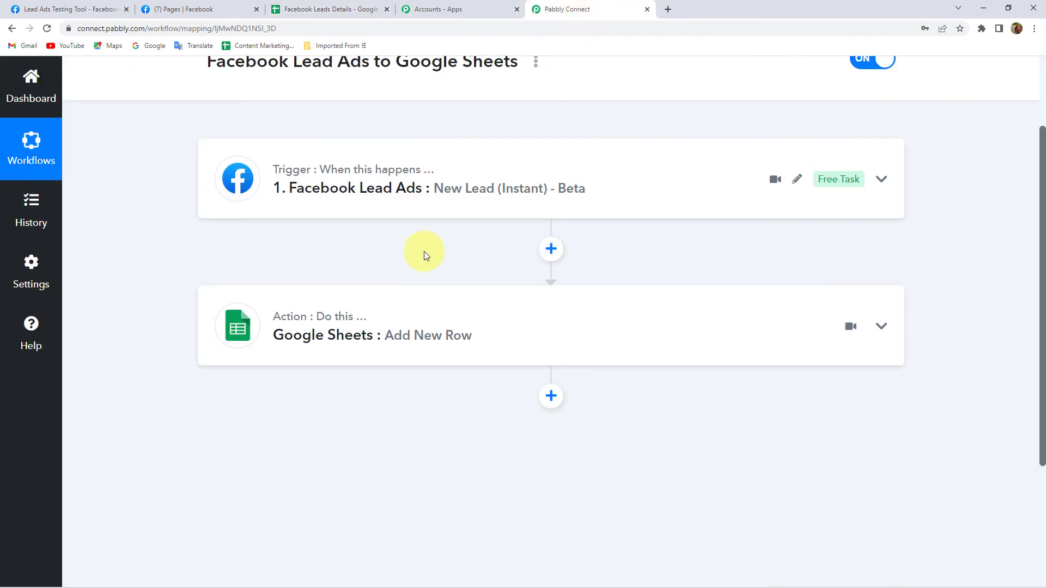
{"action": "scroll", "coordinate": [426, 254], "scroll_direction": "up", "scroll_amount": 2}
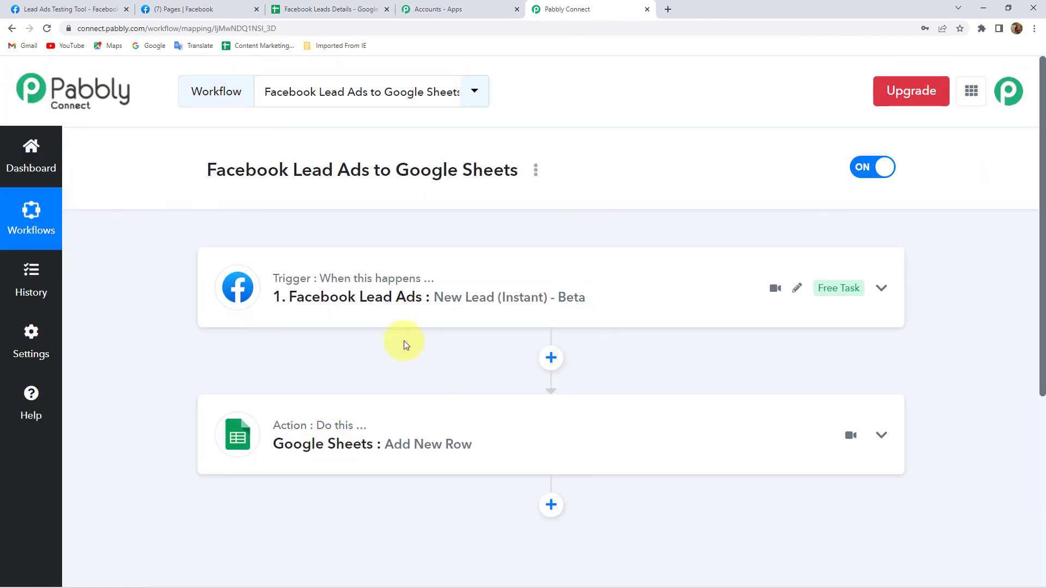